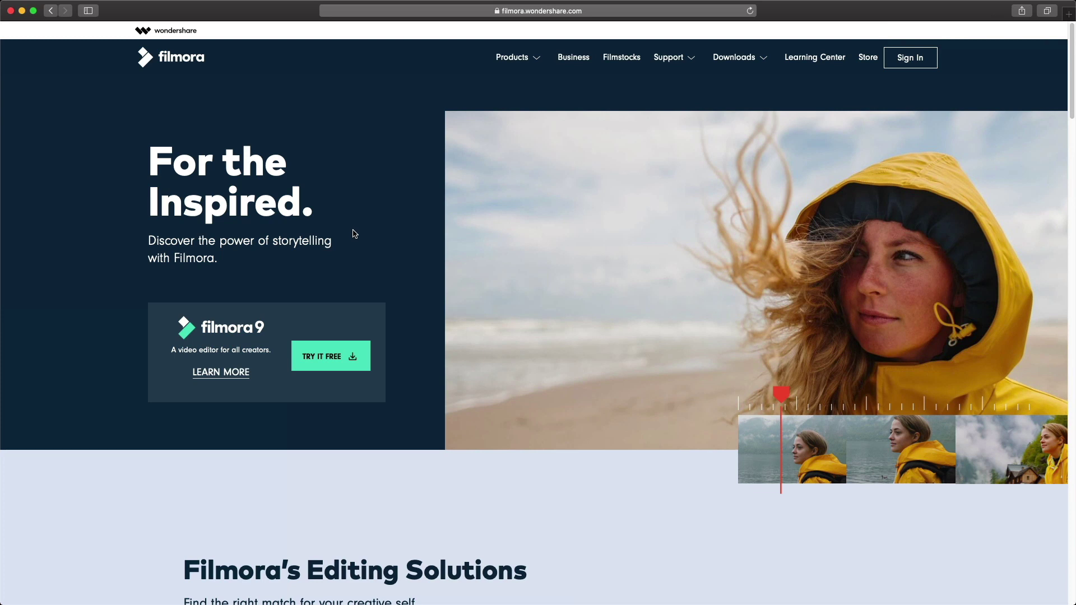
Step: Scroll the Filmora site down to Editing Solutions and the Filmora9 Version9.3 card
scroll(358, 258, down, 5)
scroll(358, 255, down, 3)
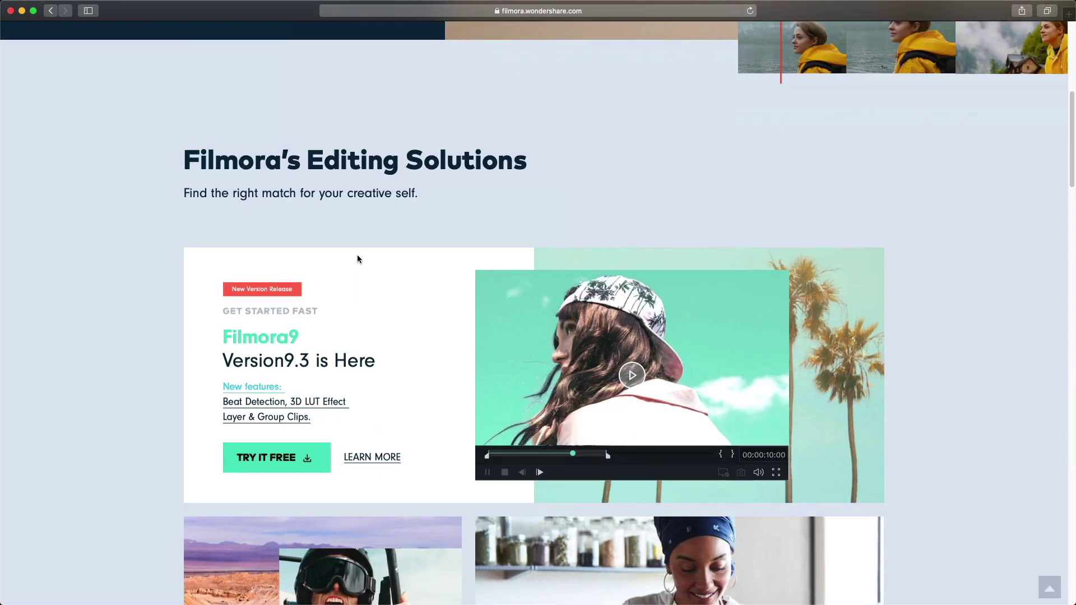
scroll(379, 239, down, 3)
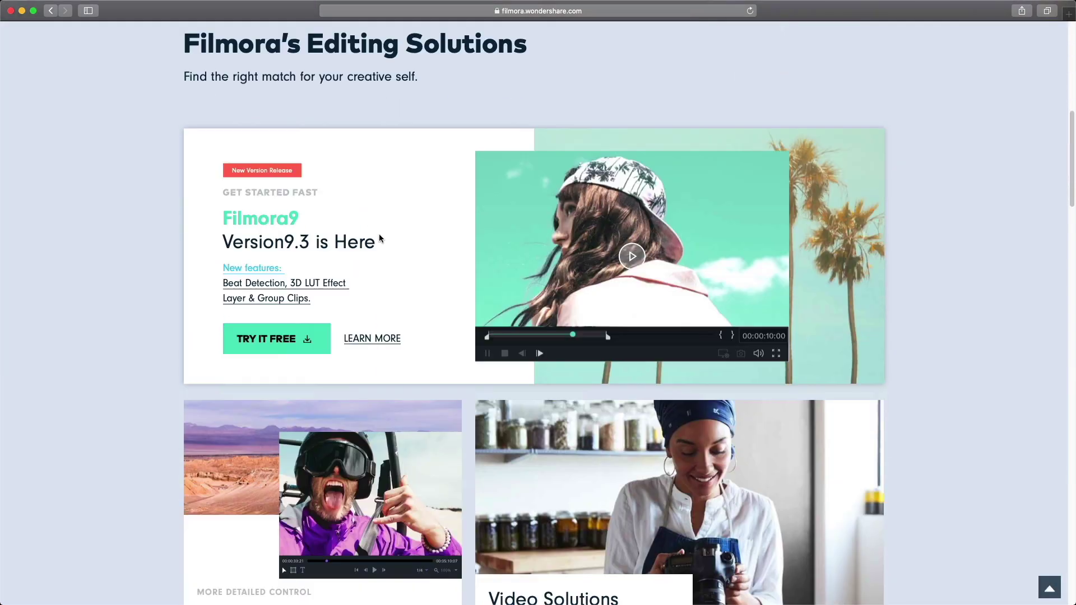
scroll(379, 239, down, 1)
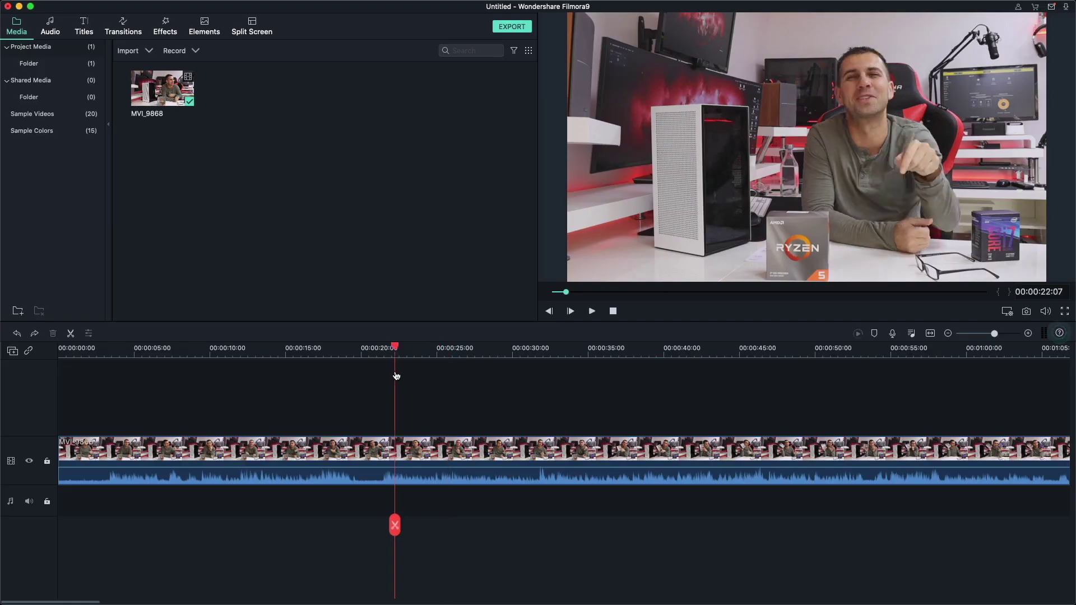
Step: Split the clip at the playhead and put Drone Scape music on the audio track
key(super+b)
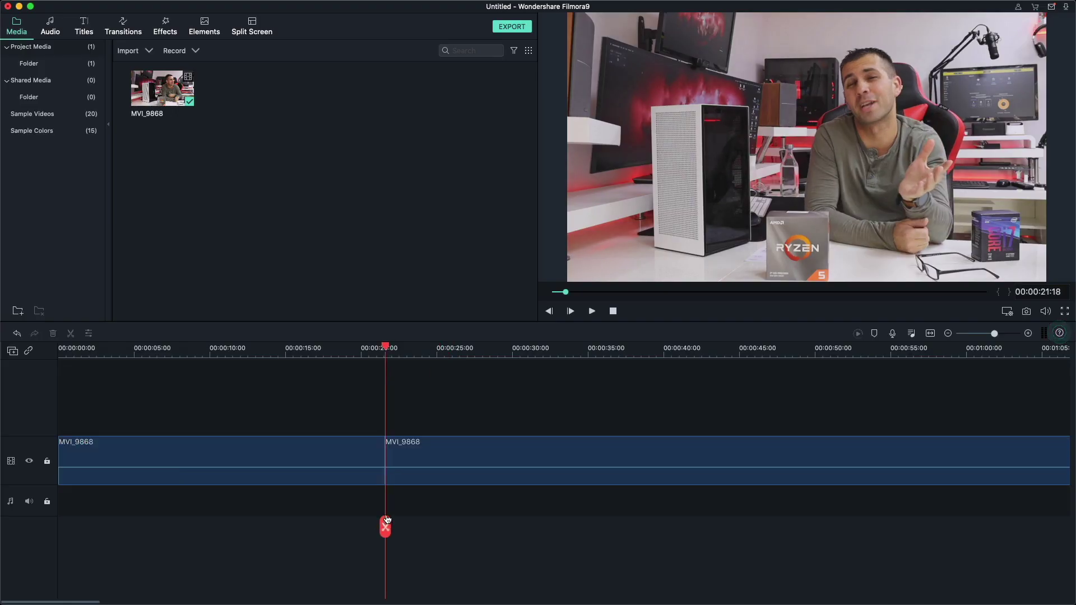
drag(396, 376, 489, 382)
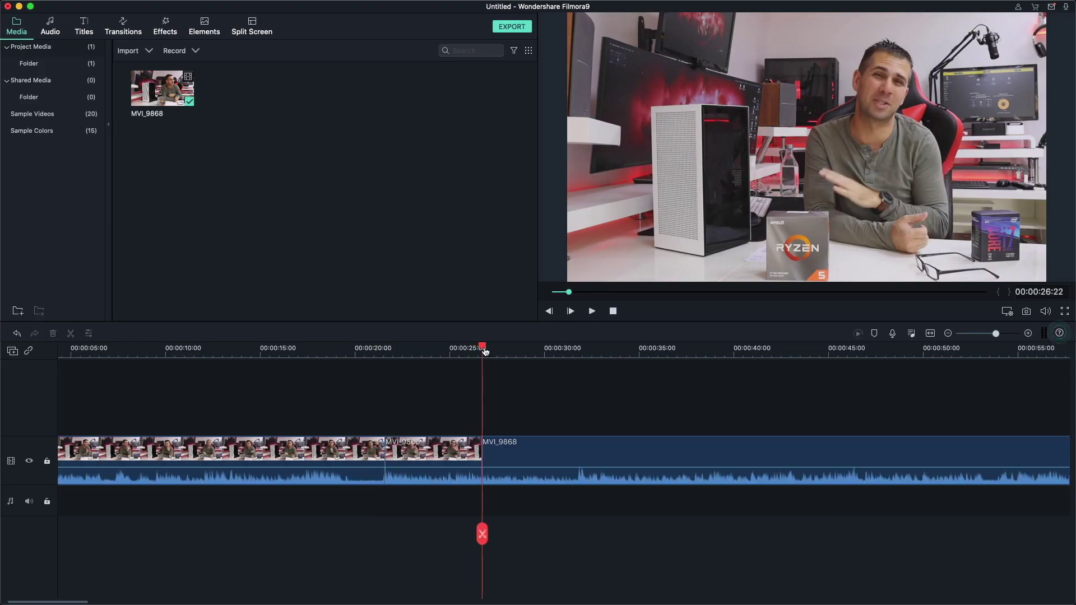
click(414, 347)
click(50, 27)
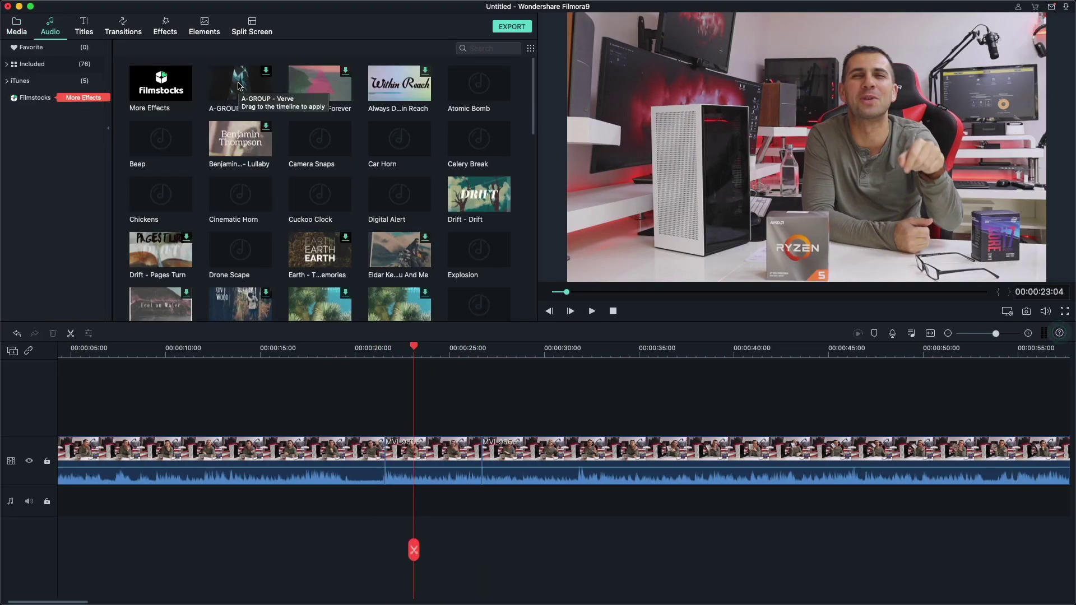
drag(240, 250, 90, 501)
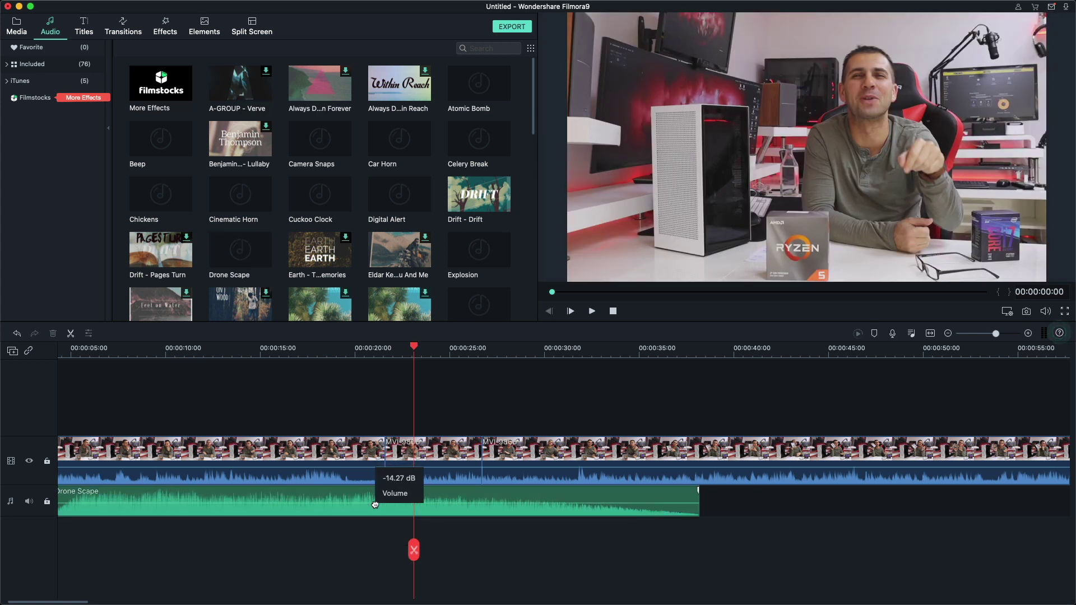
click(402, 348)
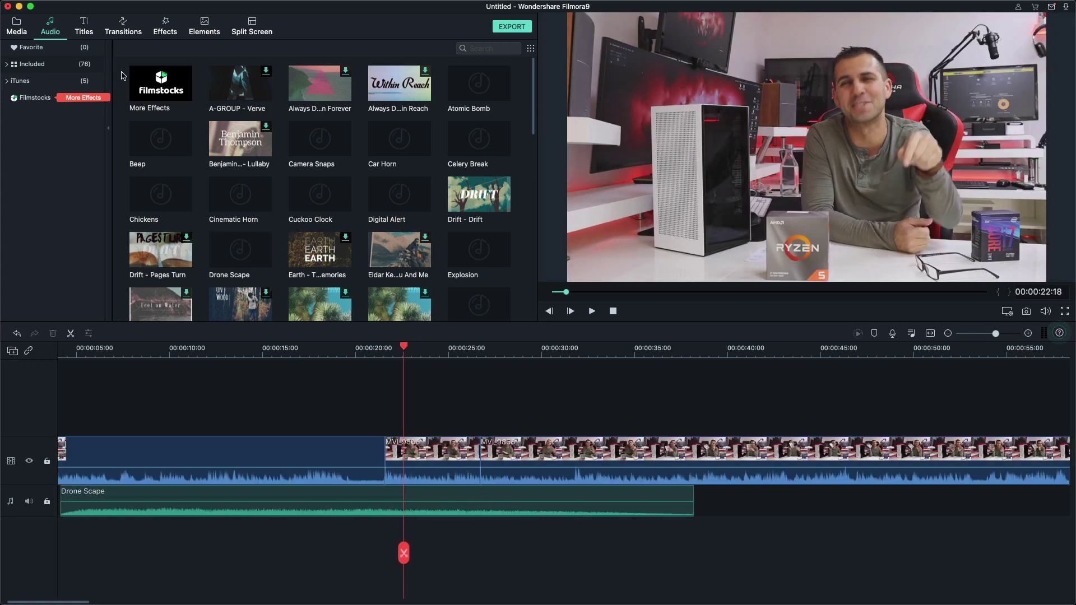
Step: Preview the Dissolve transition and play the timeline from about 22 seconds
click(122, 26)
click(248, 85)
key(space)
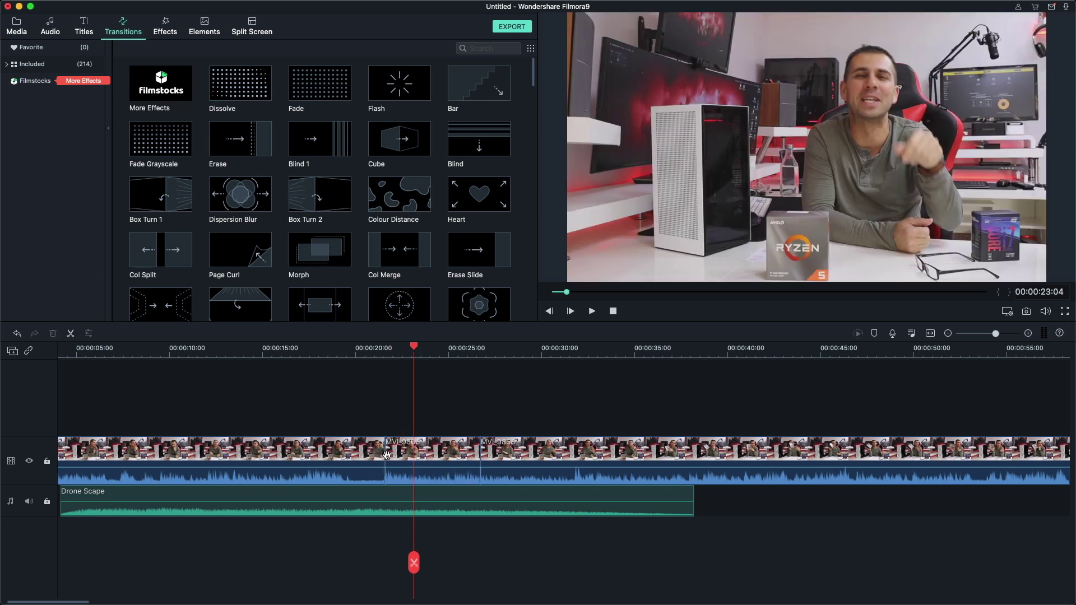
click(360, 351)
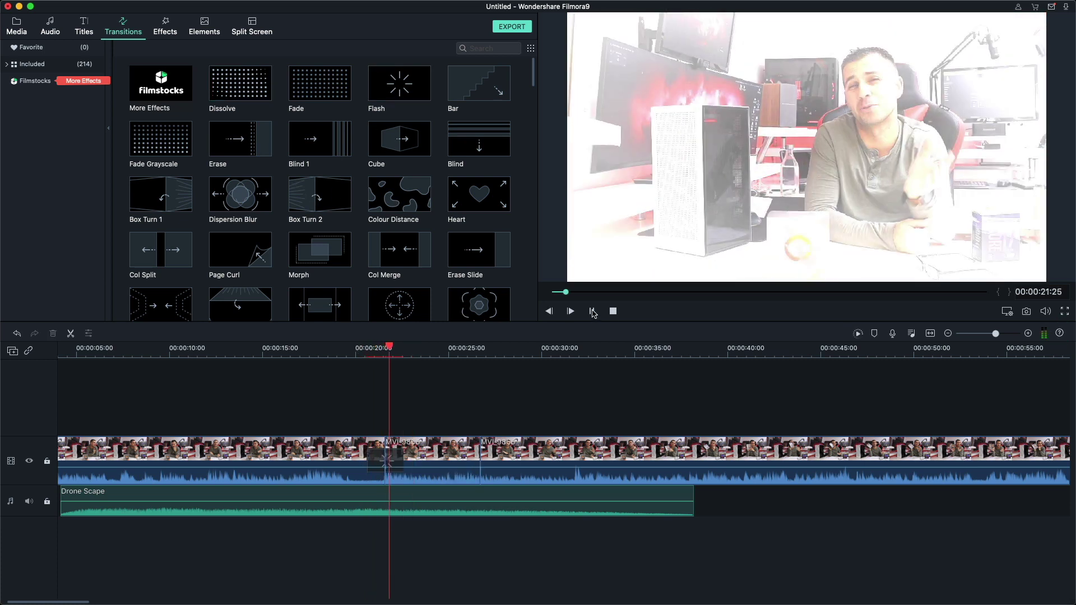
Step: Preview effects: Arizona, B&W Film, Bad TV Signal, a grey filter, Blur Bars, Bright Lights, Bubble
click(165, 27)
click(306, 199)
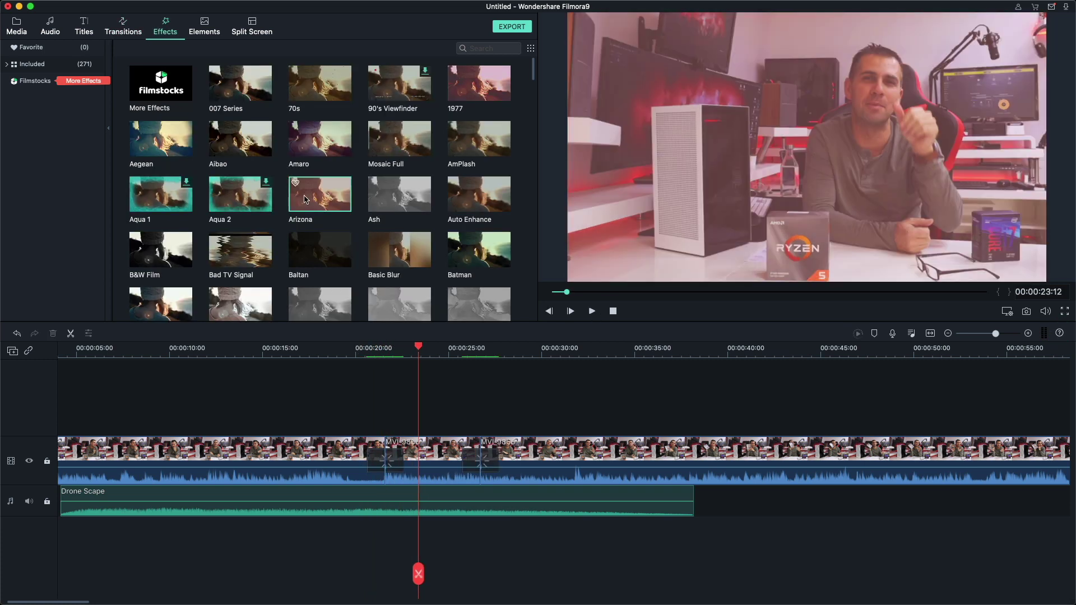
click(161, 249)
click(240, 249)
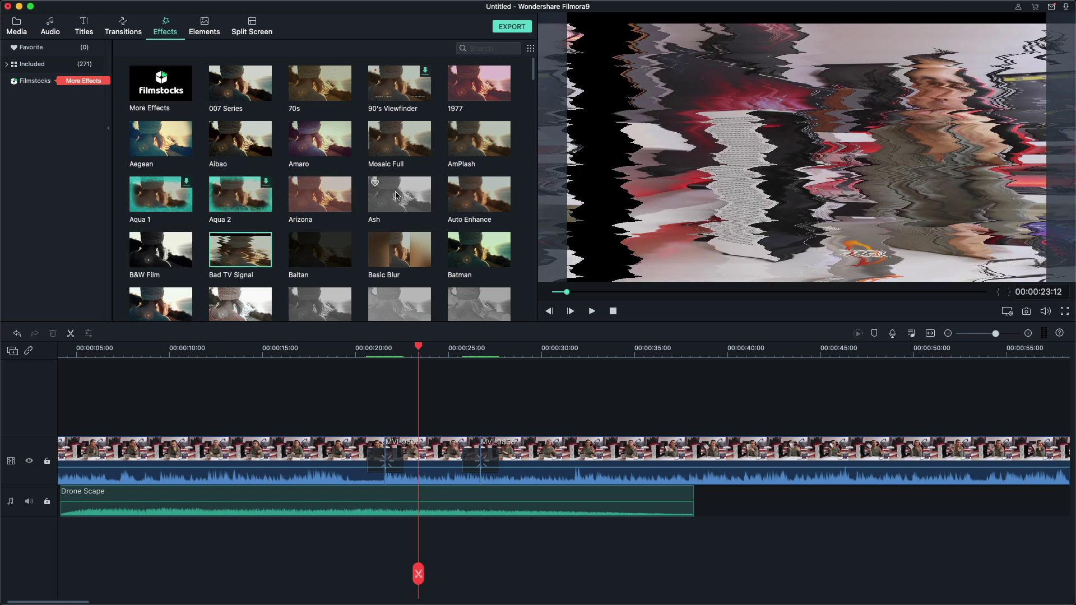
click(395, 303)
scroll(395, 302, down, 3)
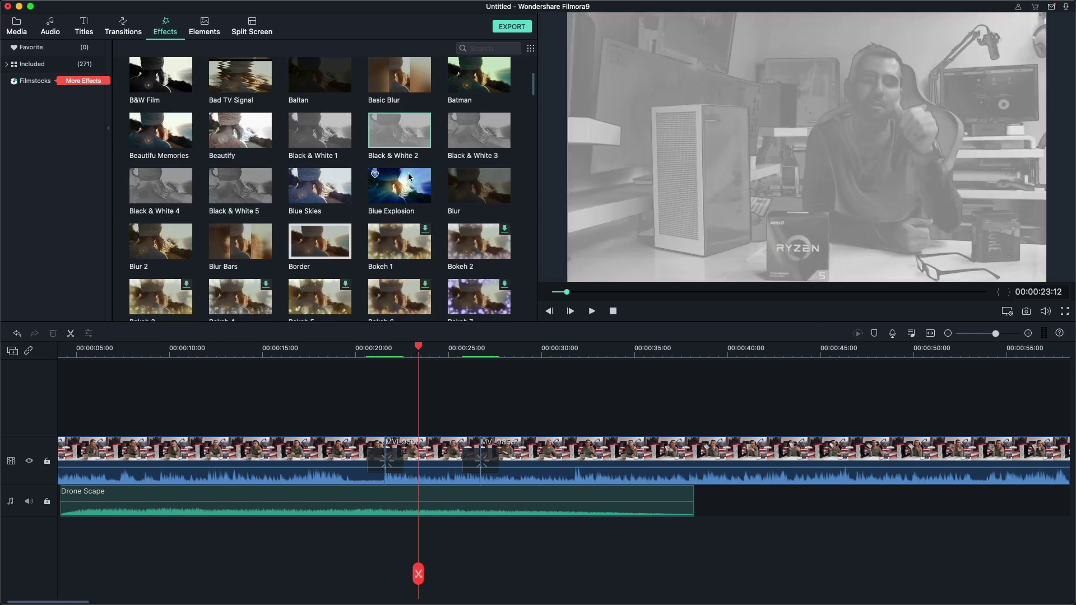
click(264, 252)
scroll(267, 255, down, 4)
click(265, 267)
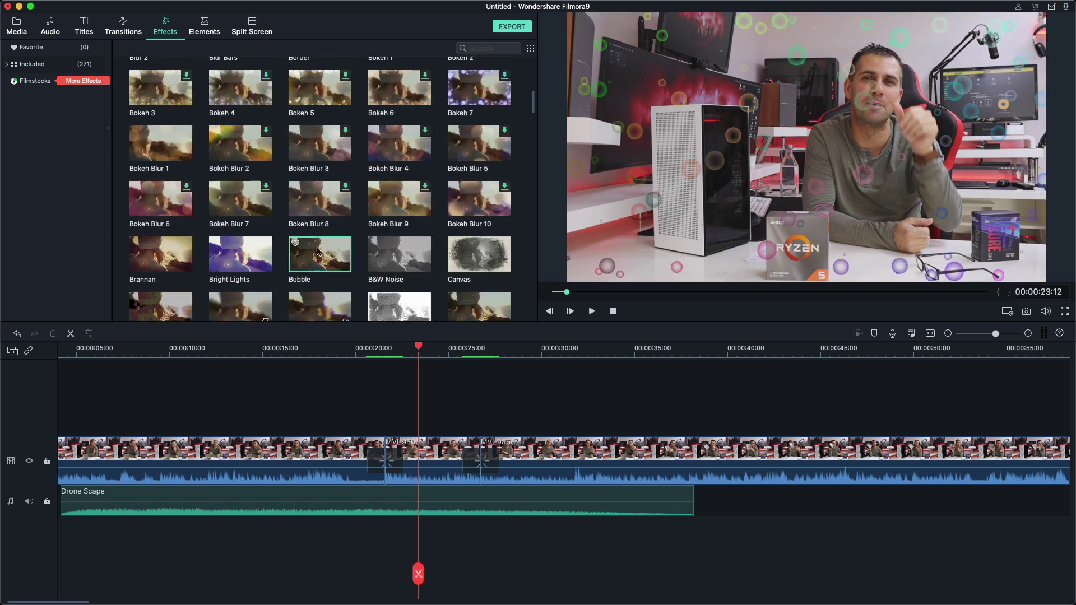
click(317, 261)
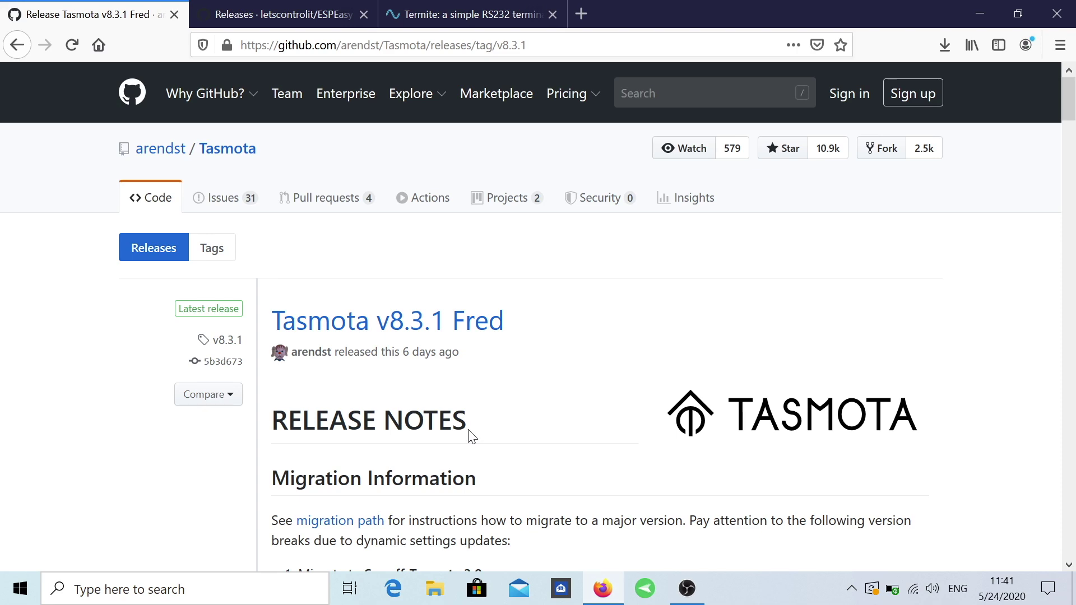
scroll(608, 282, down, 20)
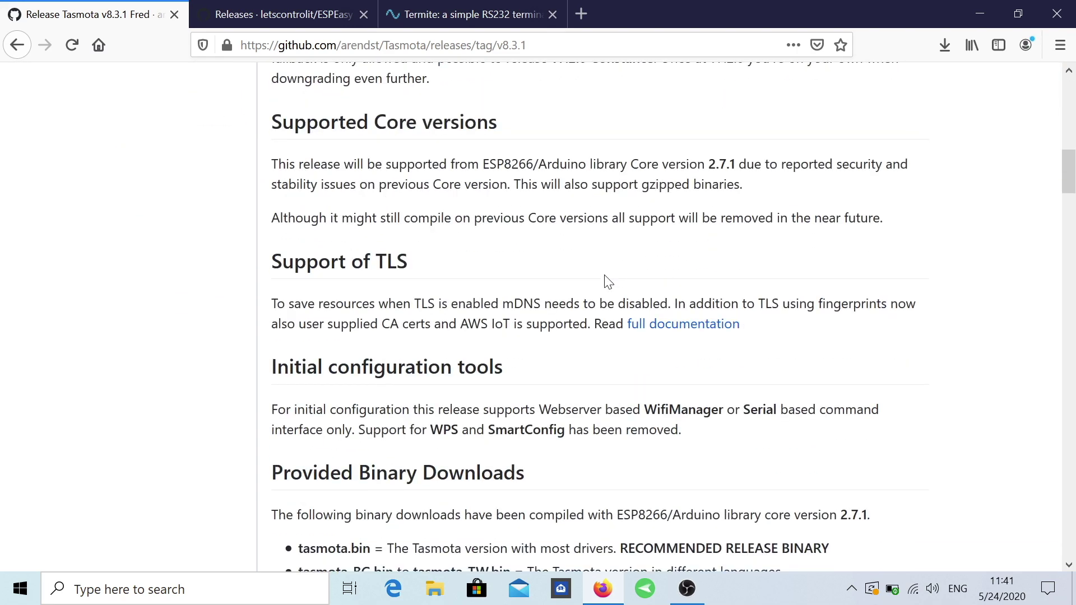
scroll(608, 282, down, 5)
scroll(424, 328, up, 20)
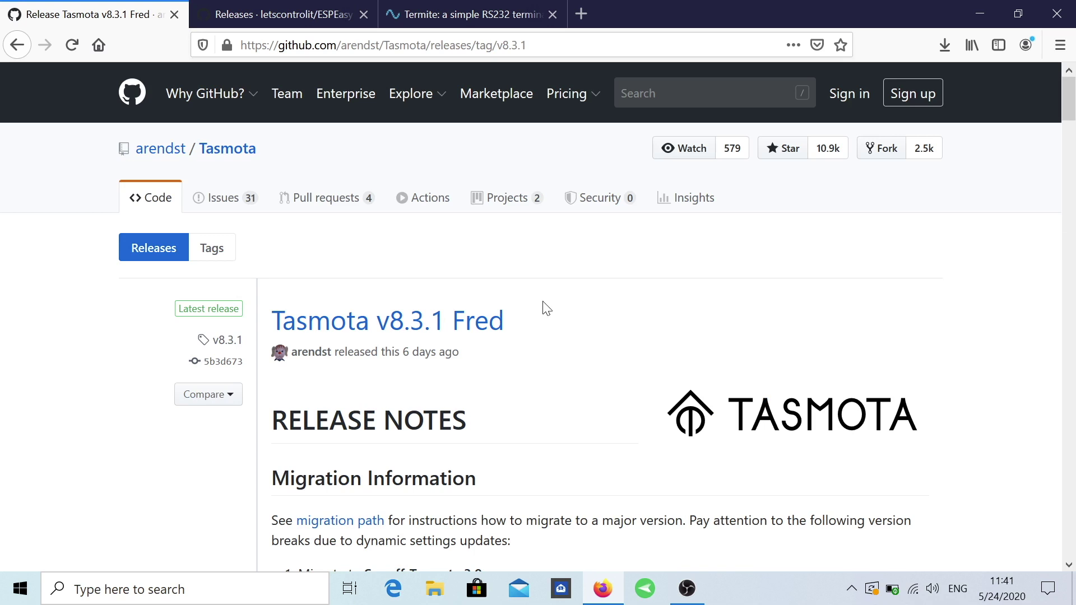
scroll(546, 308, down, 12)
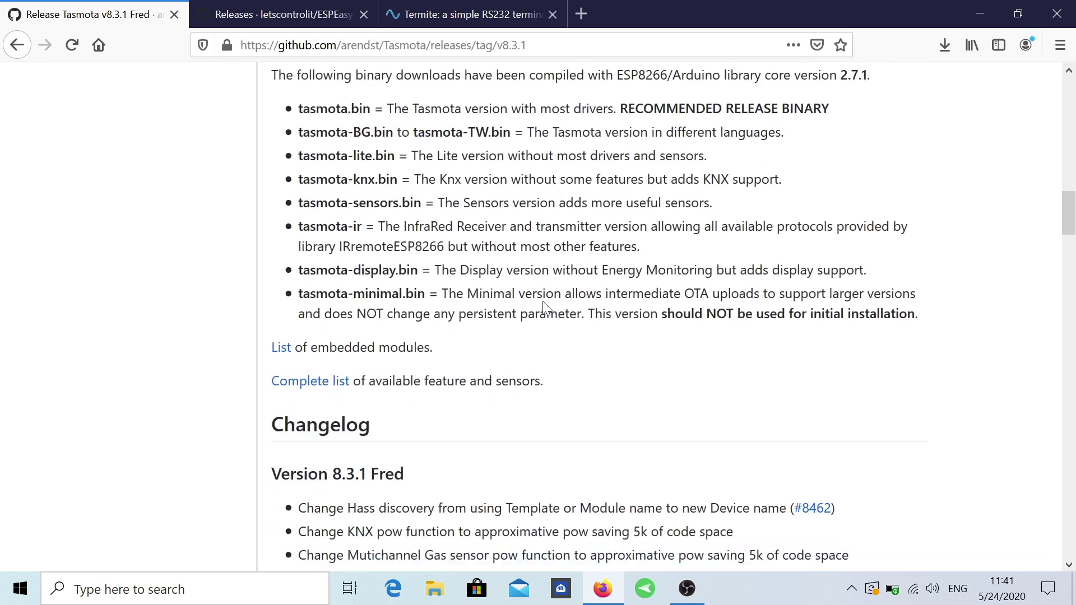
scroll(543, 301, down, 20)
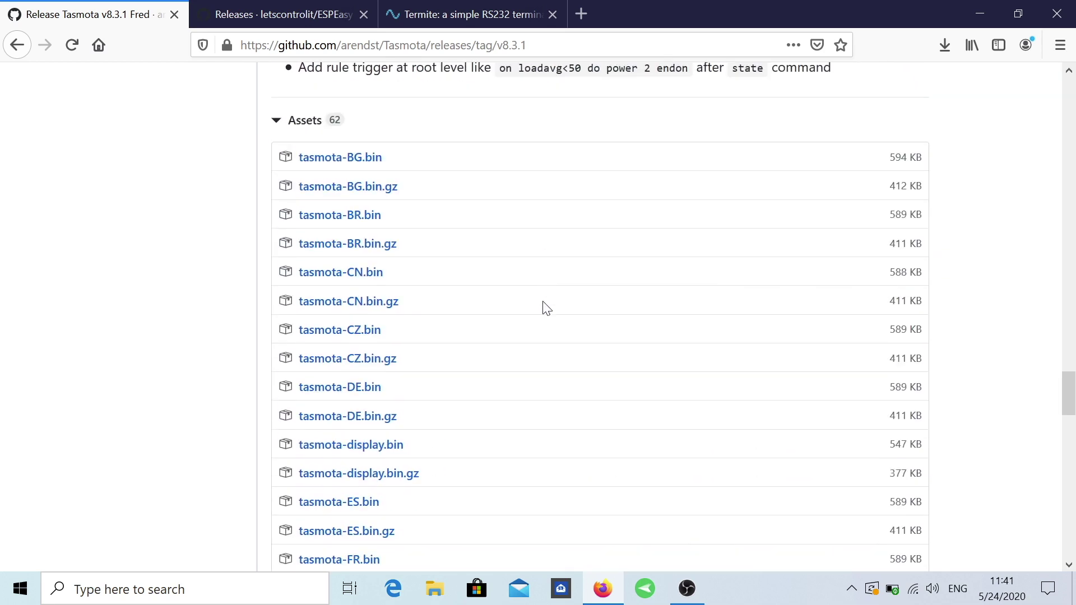
scroll(542, 302, down, 20)
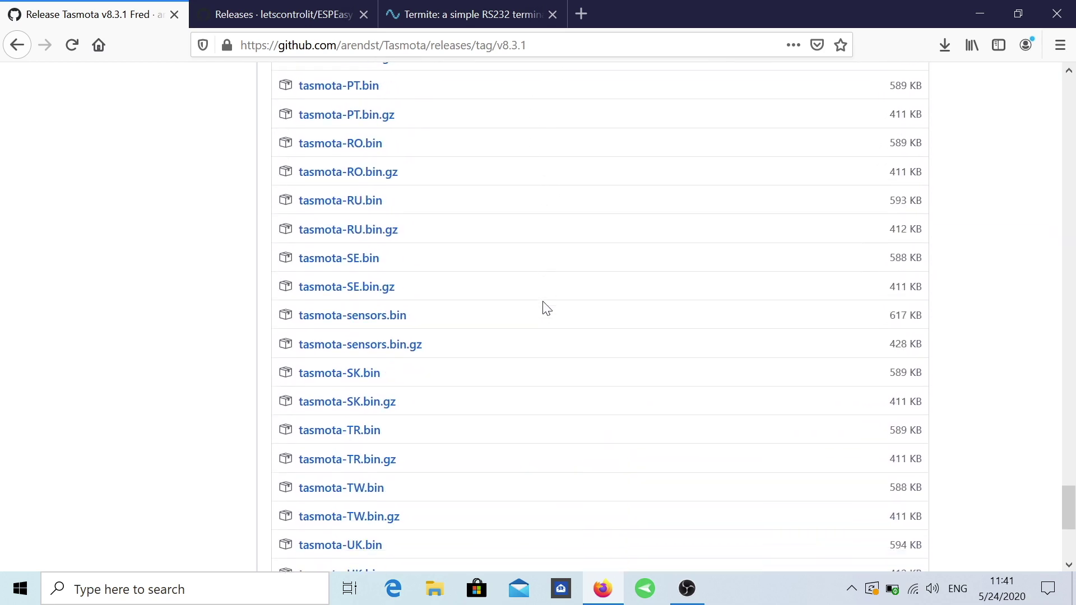
scroll(546, 309, down, 6)
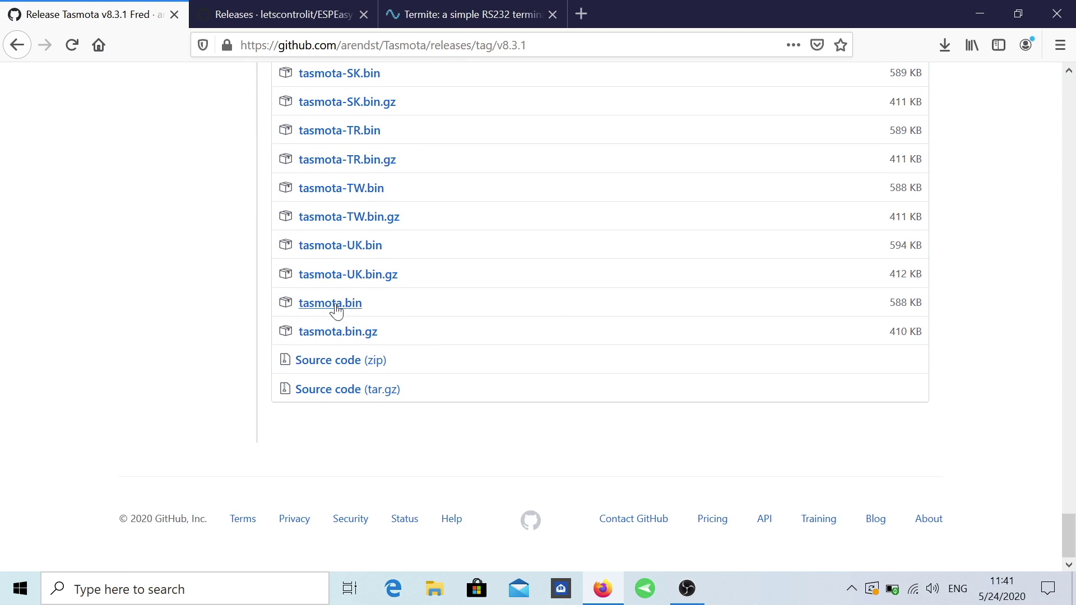
scroll(410, 305, up, 10)
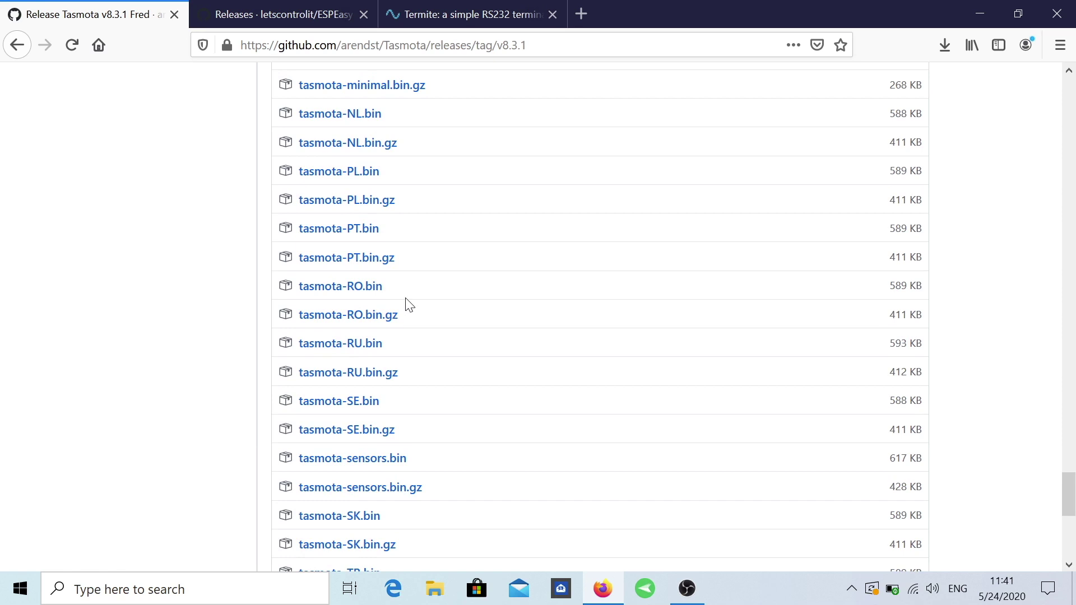
scroll(409, 305, down, 1)
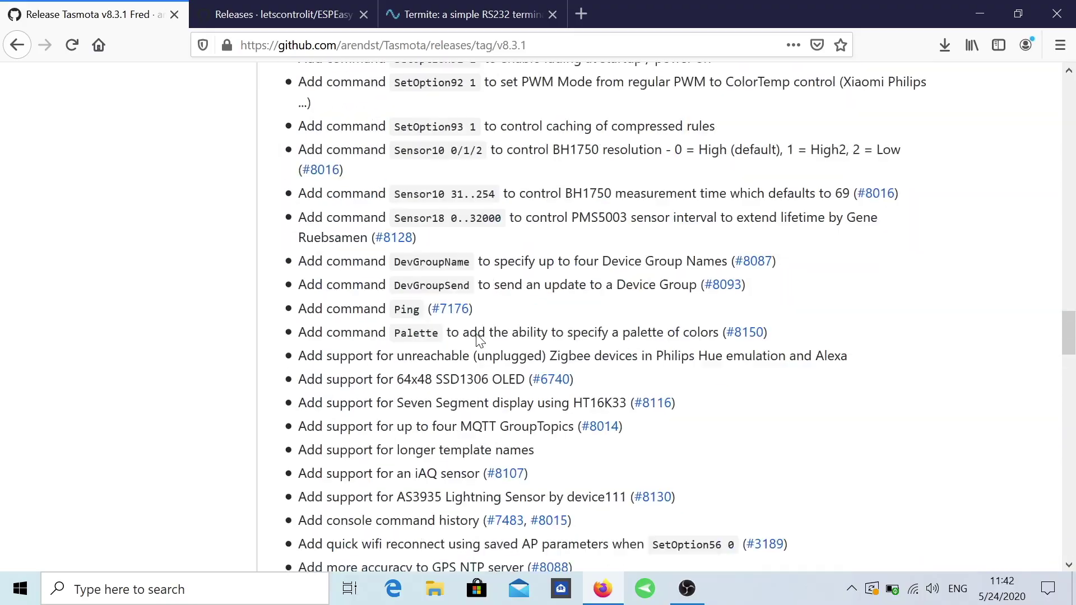
Step: Review the mega-20200515 download assets on ESPEasy releases, then switch to the Termite page
click(257, 10)
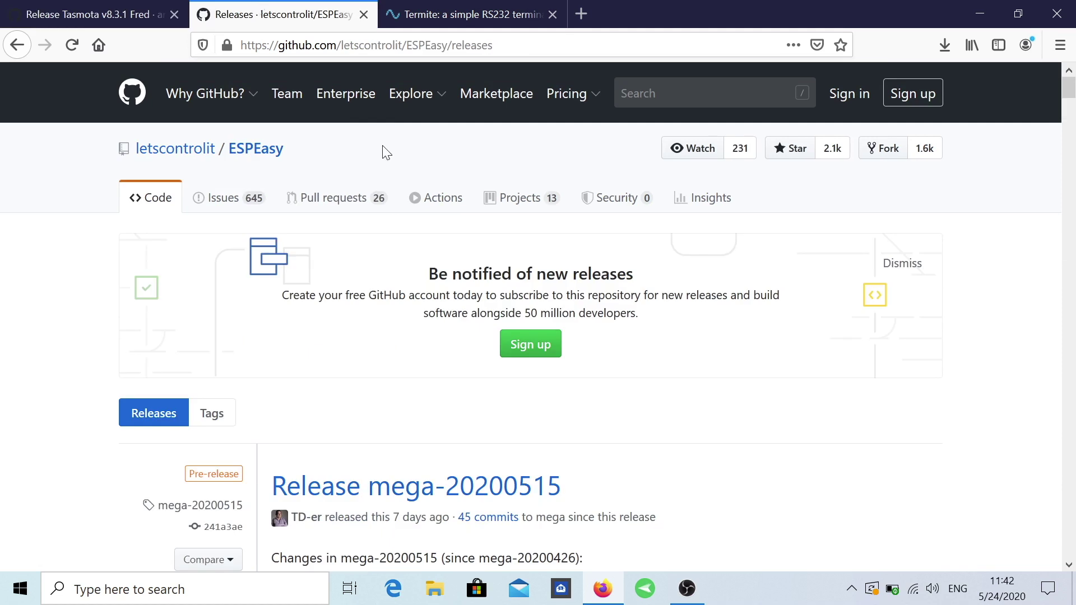
scroll(385, 293, down, 4)
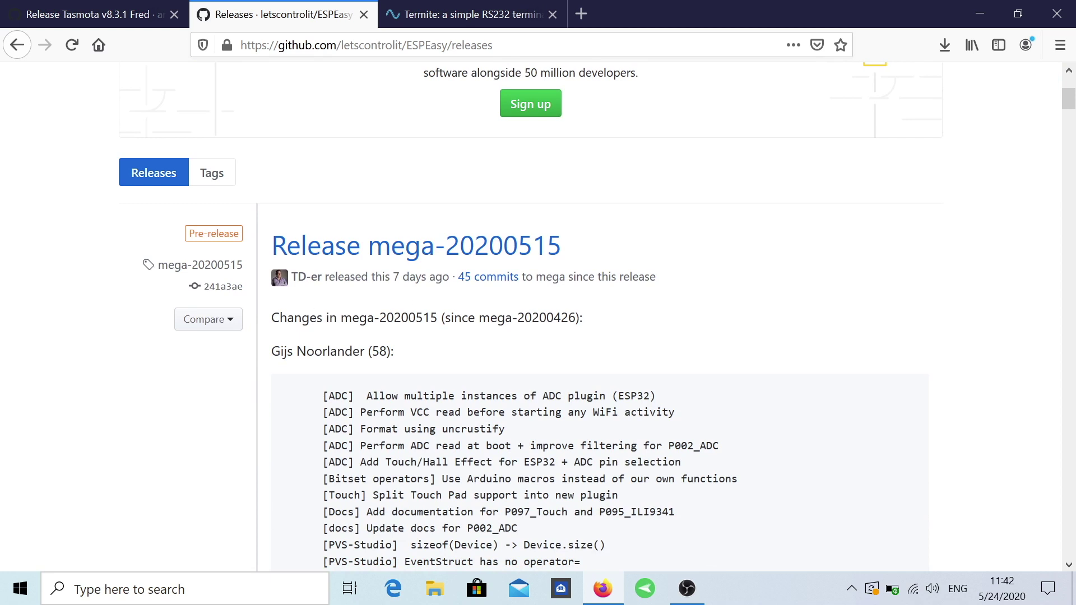
mouse_move(294, 283)
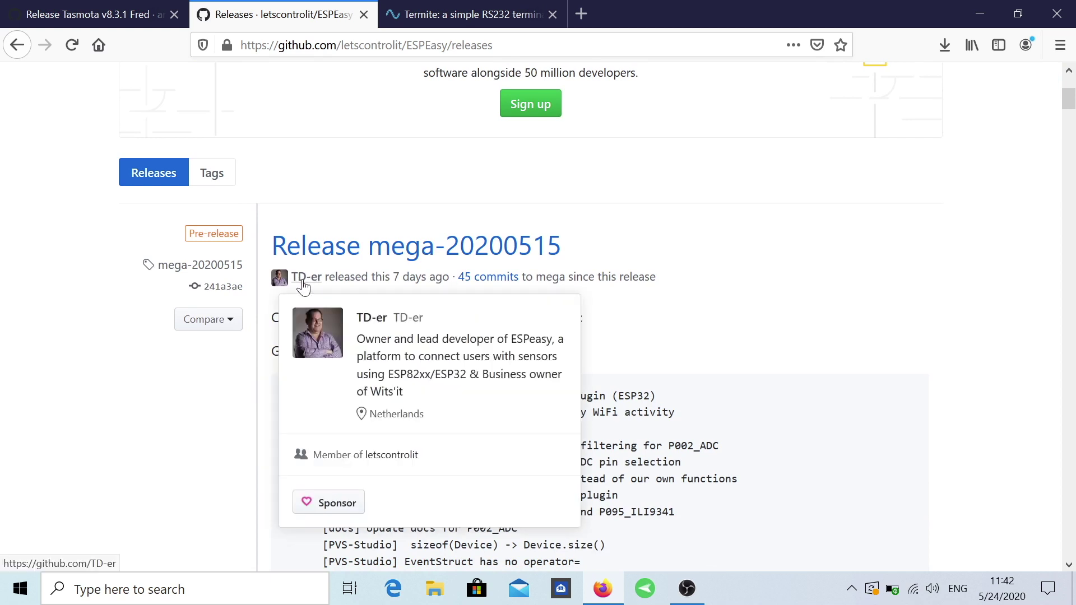
scroll(448, 223, down, 20)
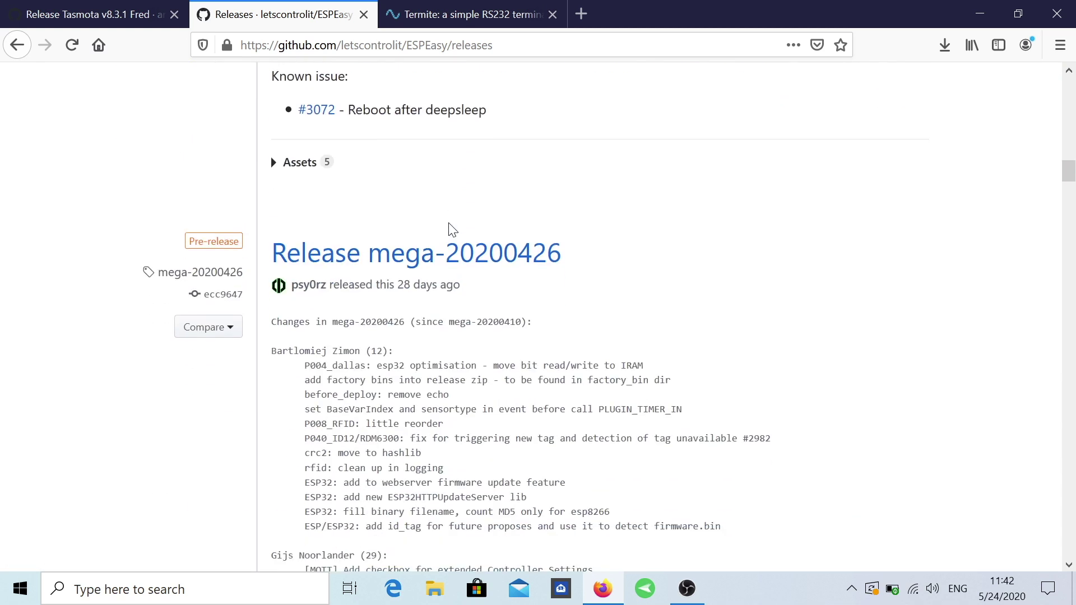
scroll(449, 230, up, 3)
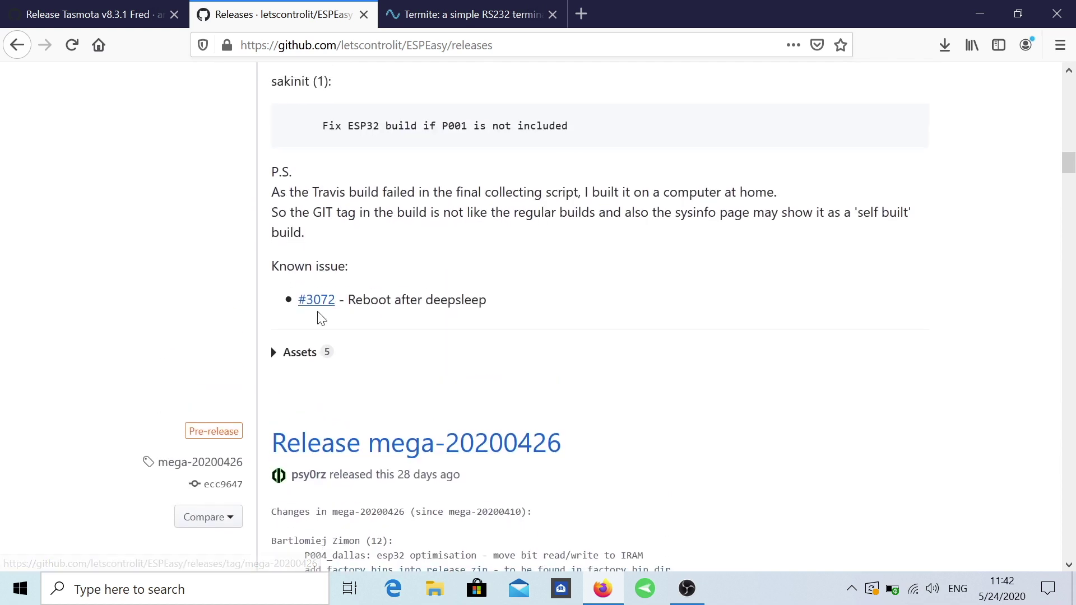
click(274, 356)
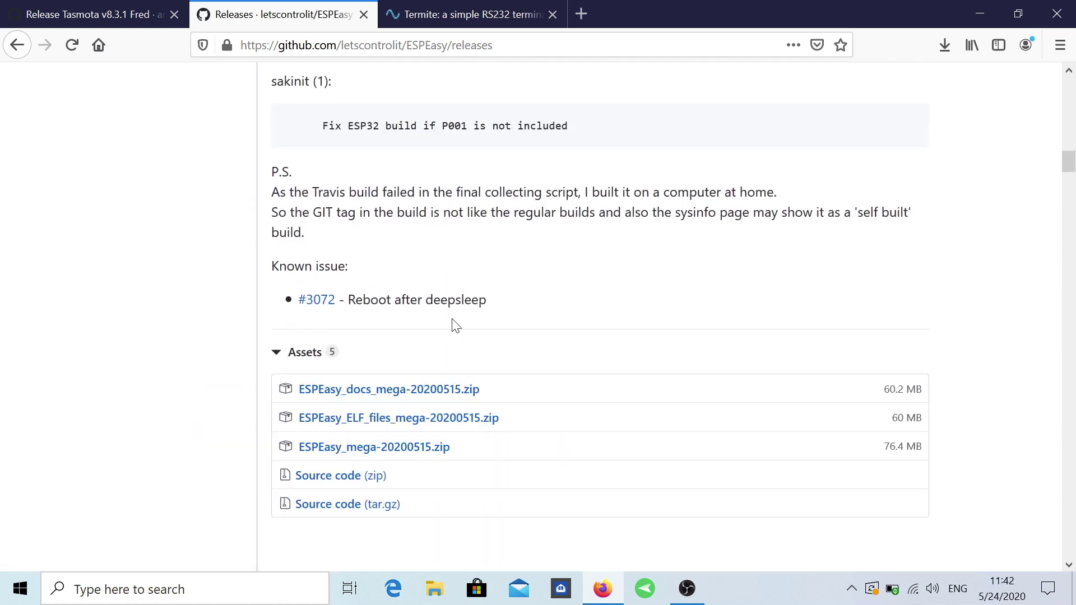
scroll(455, 325, down, 4)
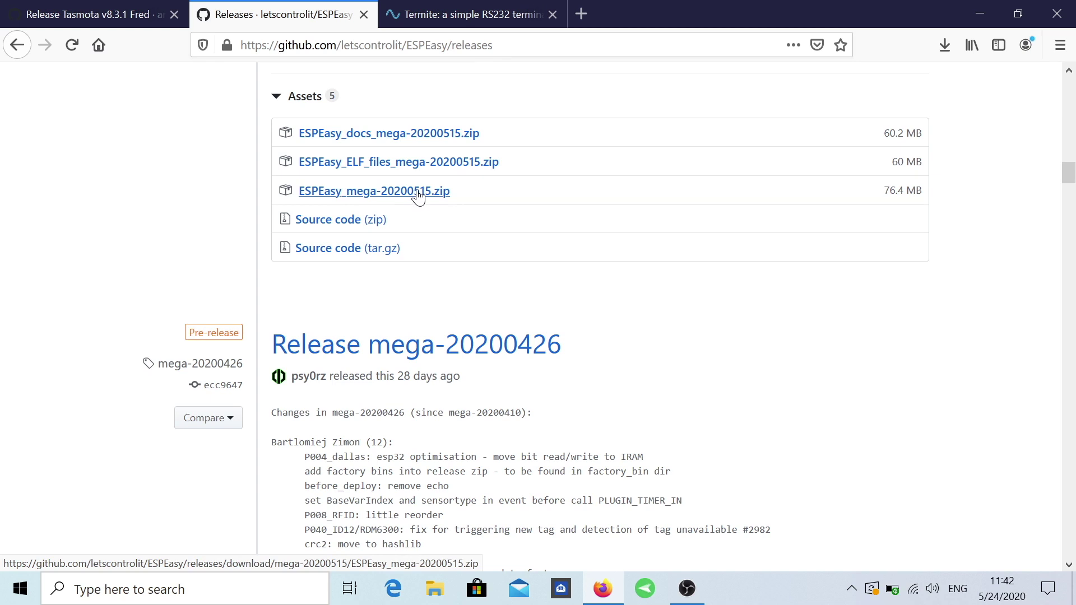
click(461, 7)
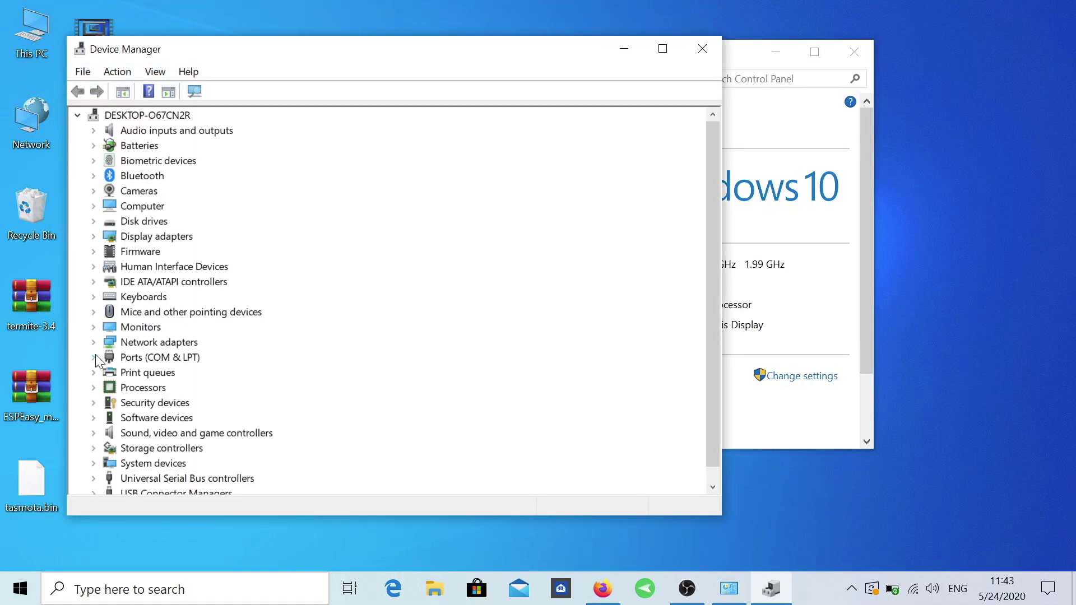
Step: Expand Ports (COM & LPT), select USB Serial Port (COM3), and close Device Manager
click(94, 357)
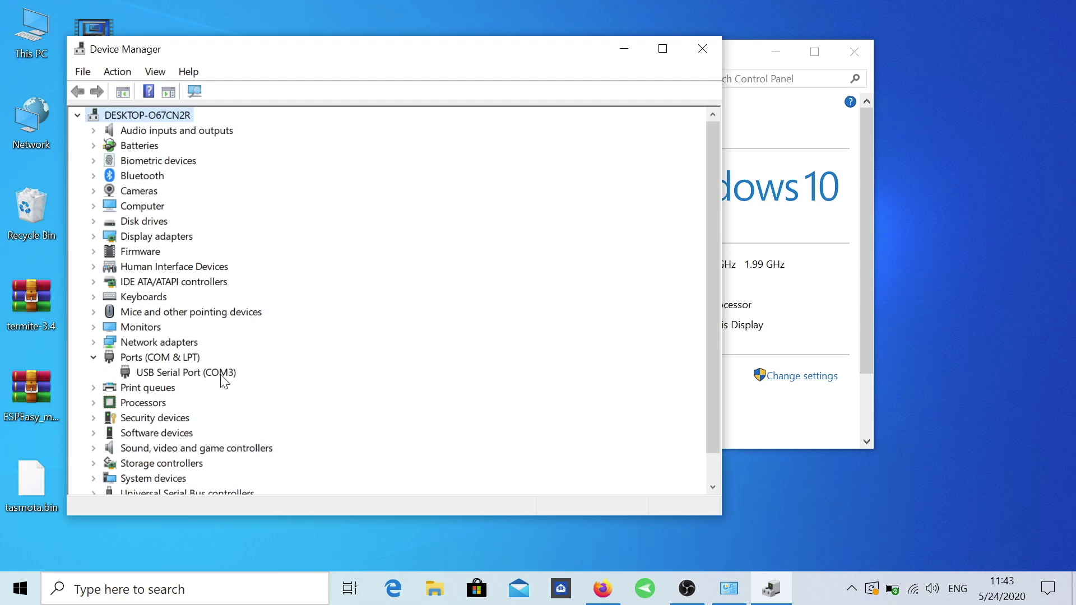
click(223, 374)
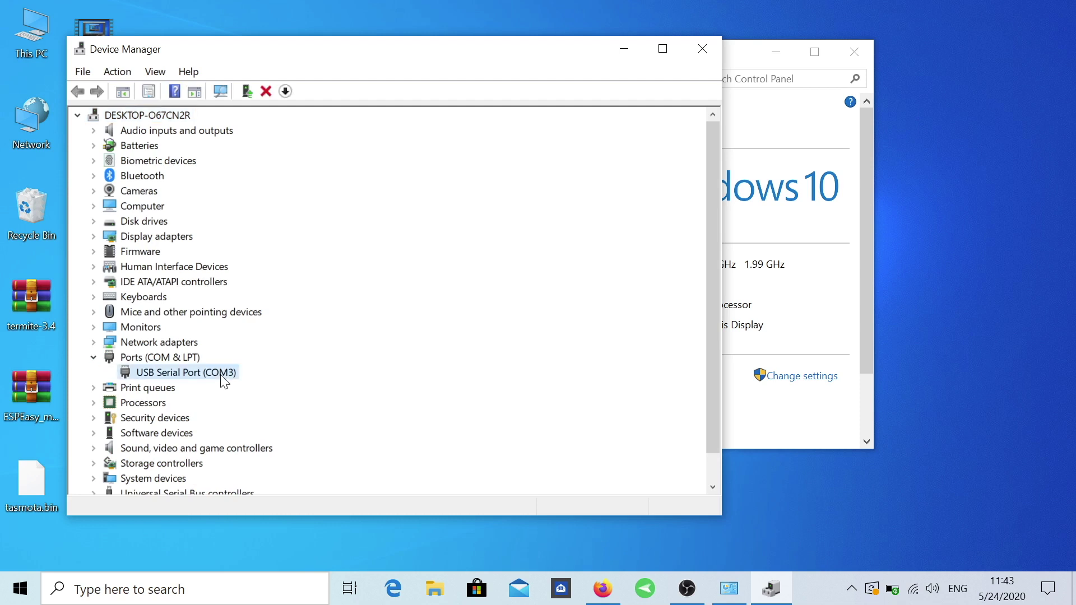
click(703, 62)
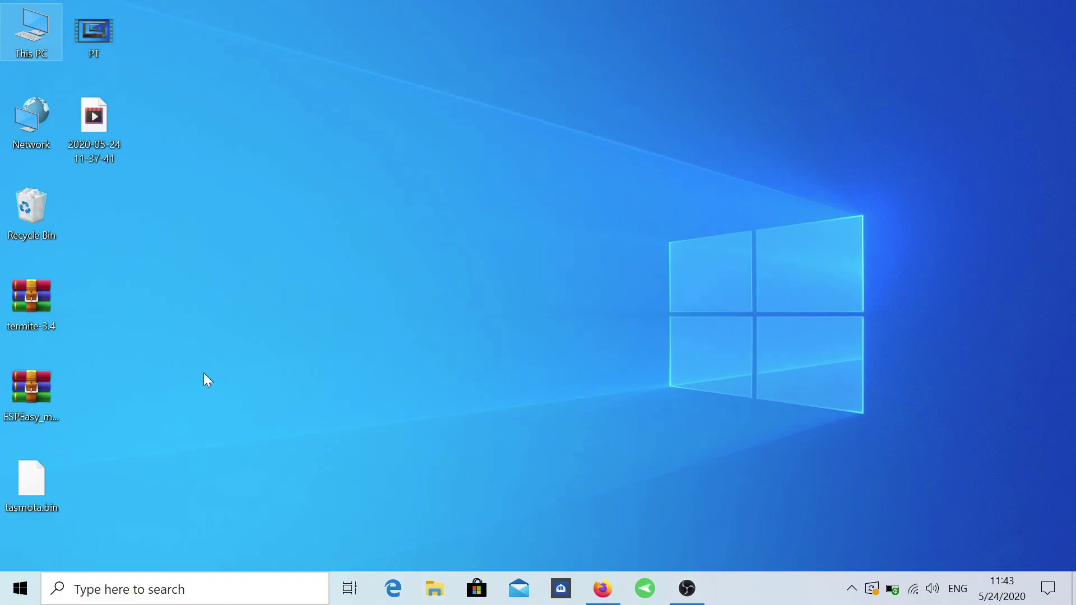
Step: Extract the ESPEasy_mega-20200426 archive and move tasmota.bin into its folder
right_click(48, 382)
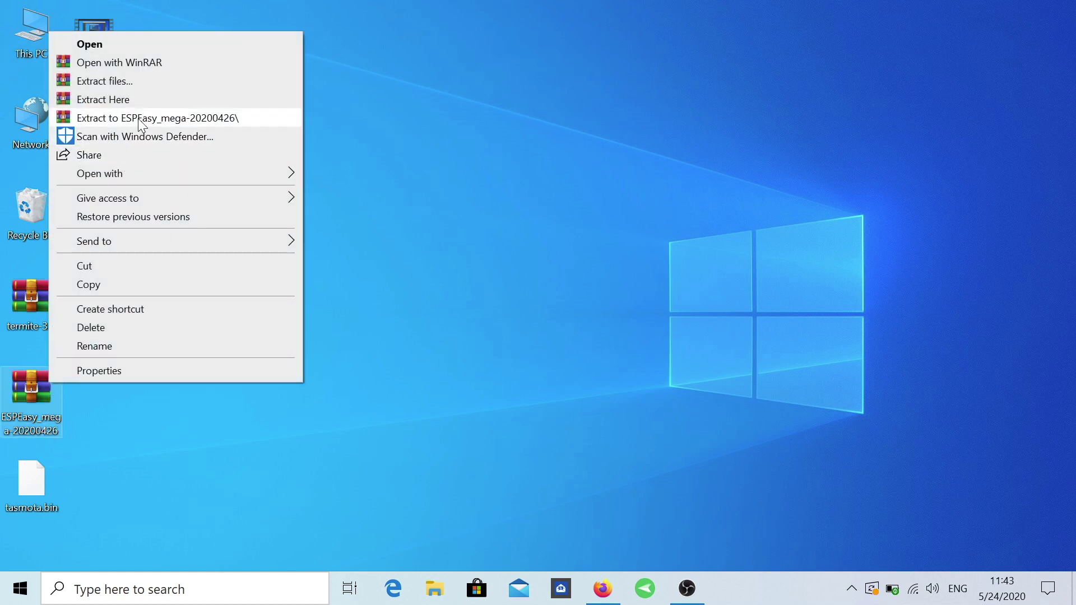
click(130, 119)
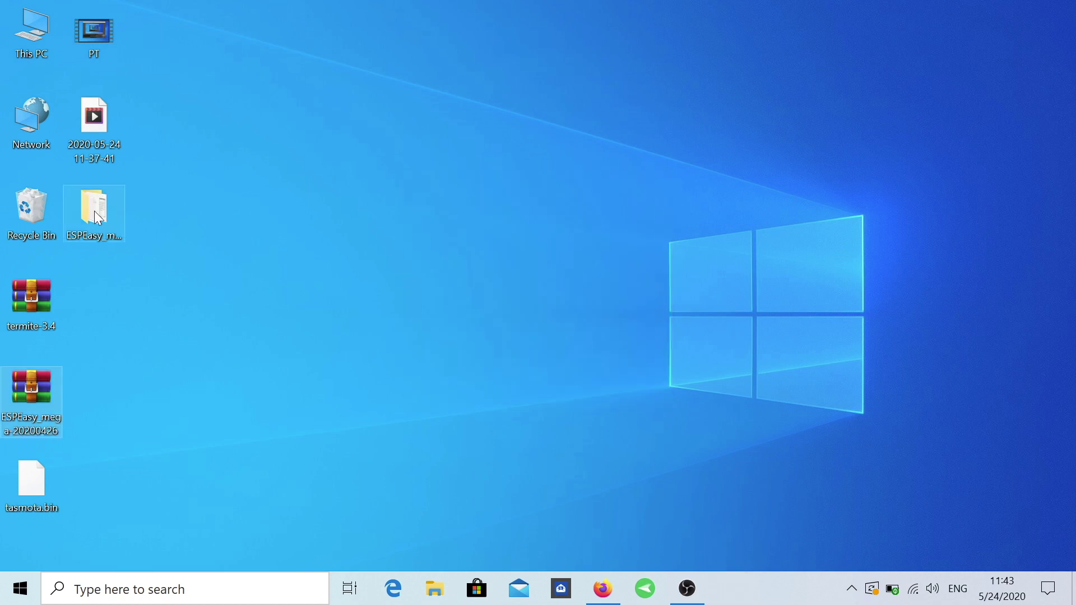
double_click(94, 212)
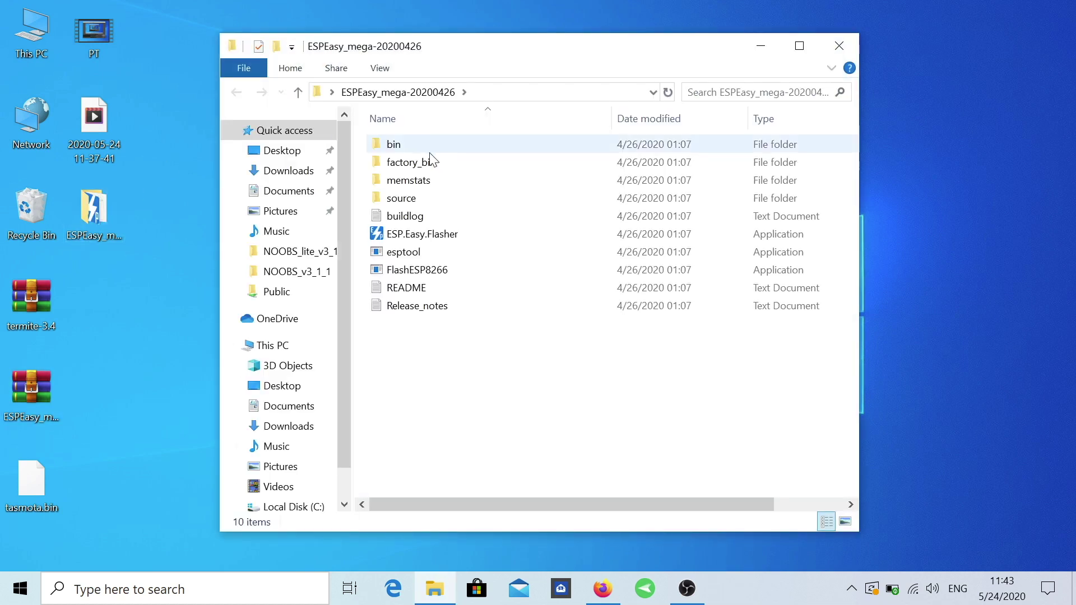
drag(38, 483, 445, 369)
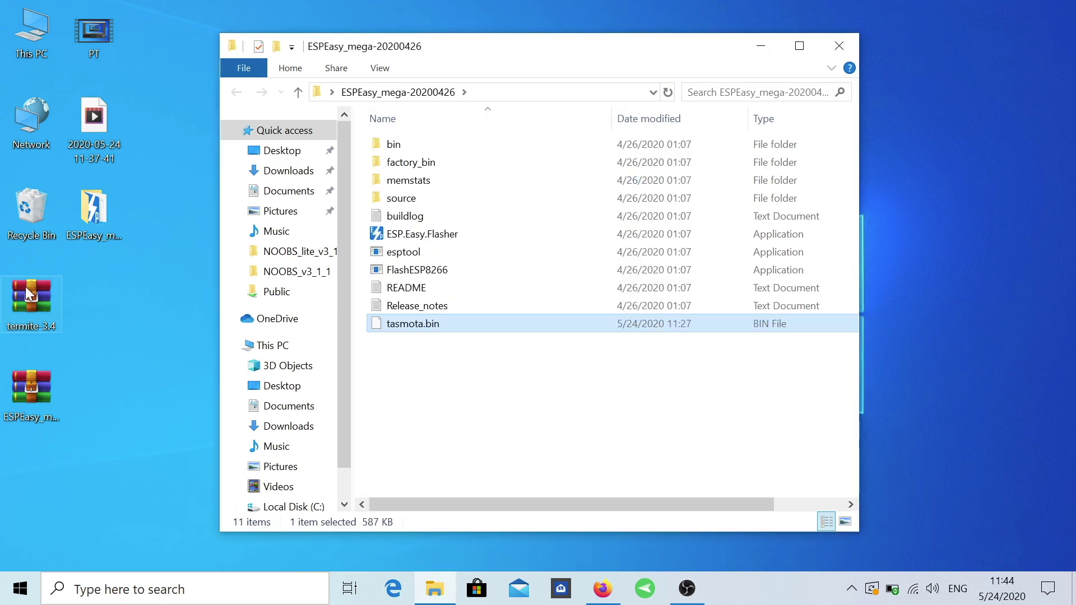
Step: Extract termite-3.4 and move both Termite files from its bin folder into ESPEasy_mega-20200426
right_click(38, 297)
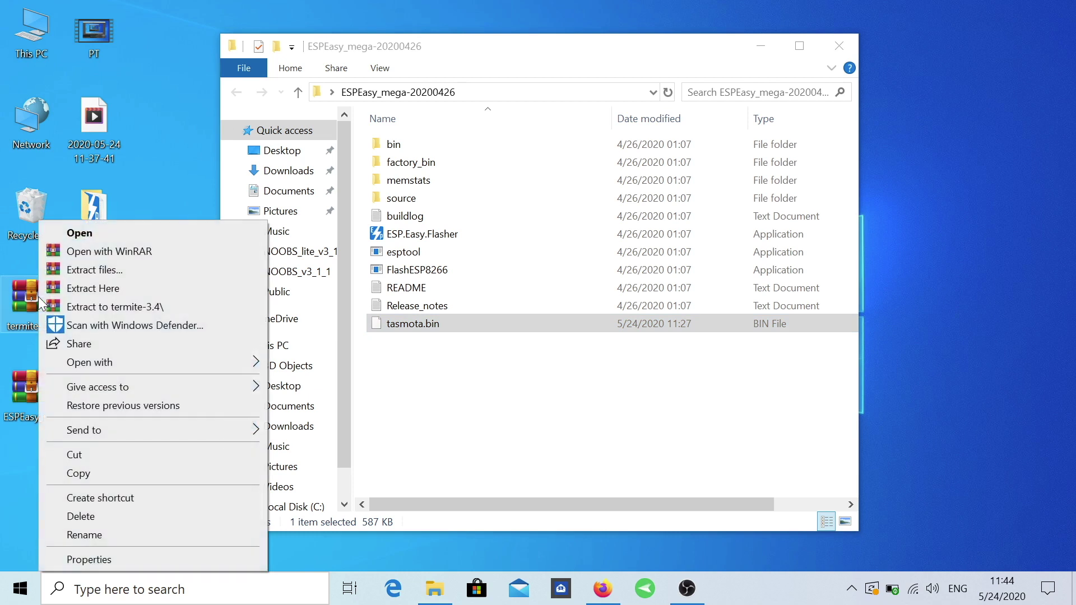
click(122, 306)
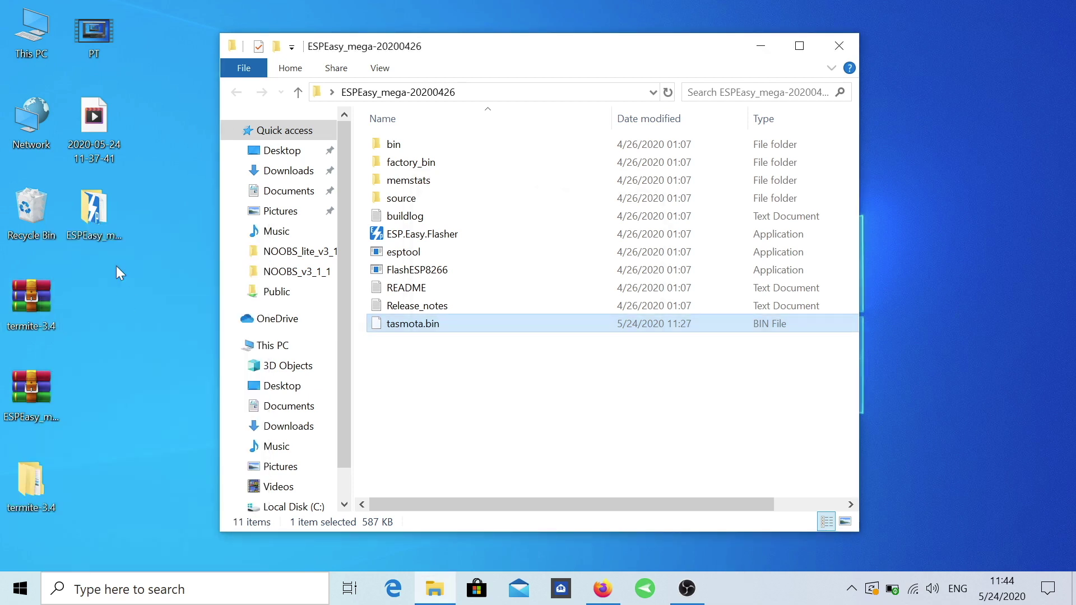
double_click(33, 472)
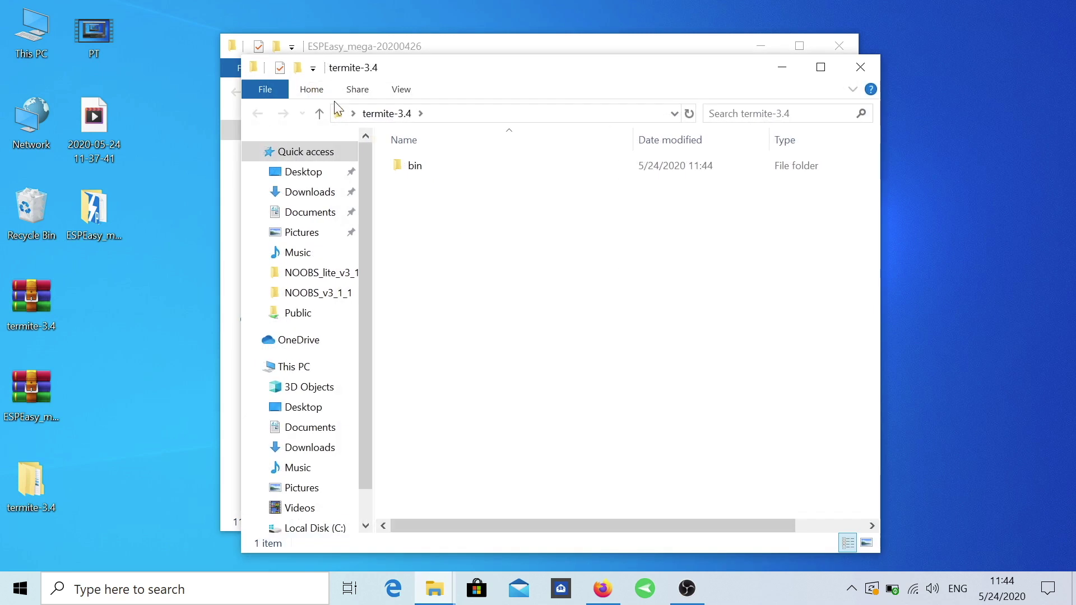
double_click(421, 167)
drag(553, 70, 311, 213)
drag(189, 361, 800, 414)
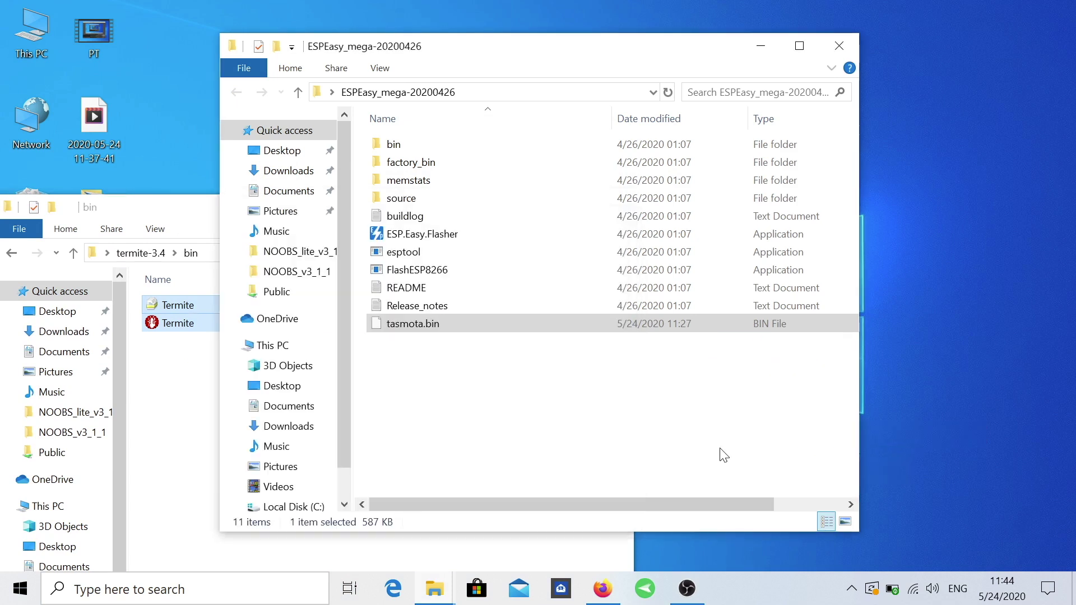
double_click(118, 212)
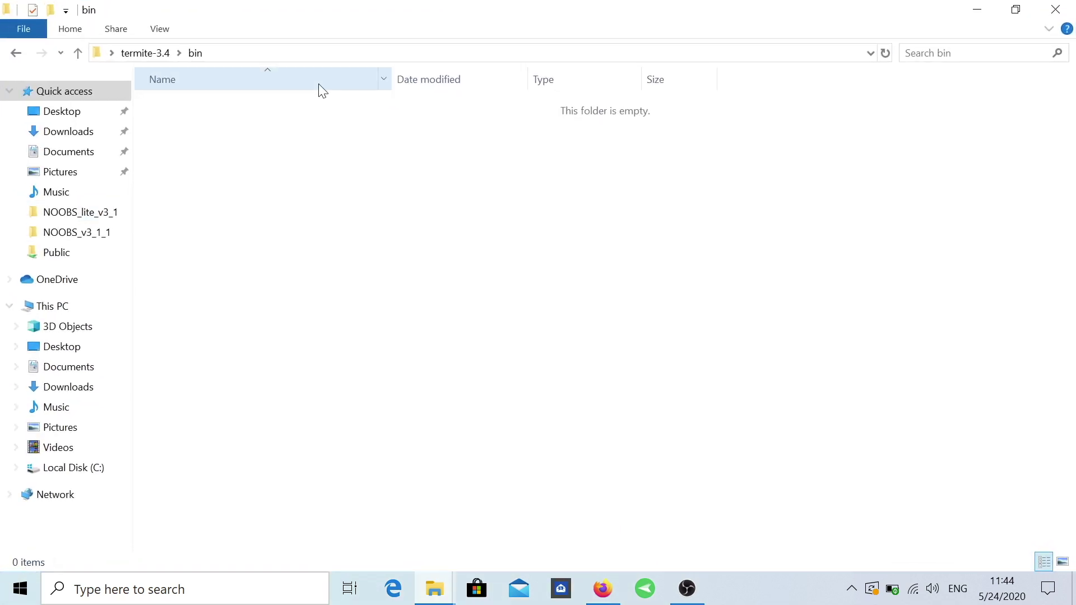
click(1041, 7)
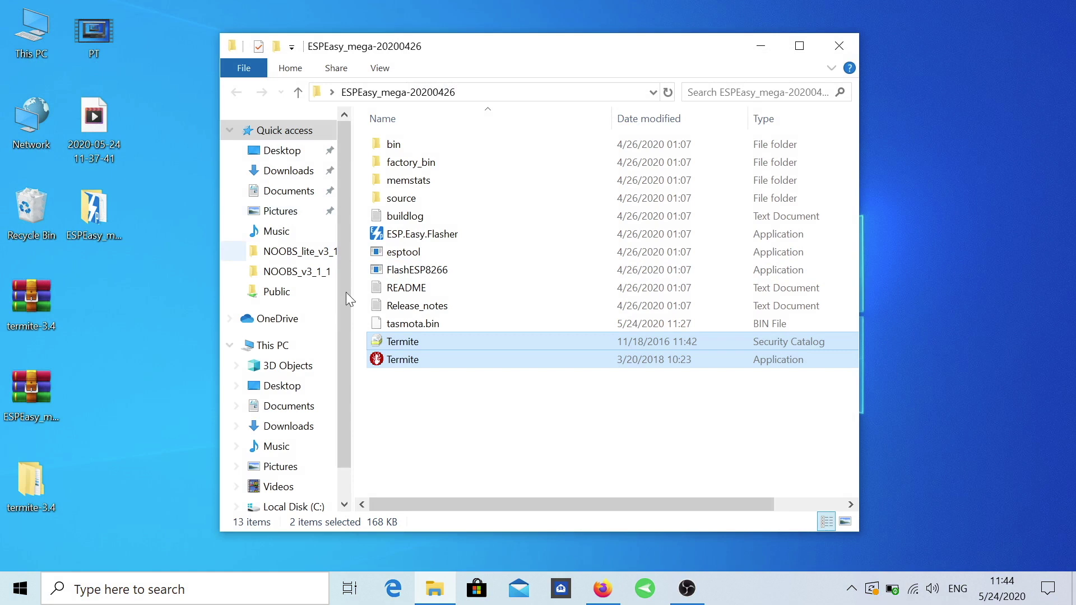
click(432, 426)
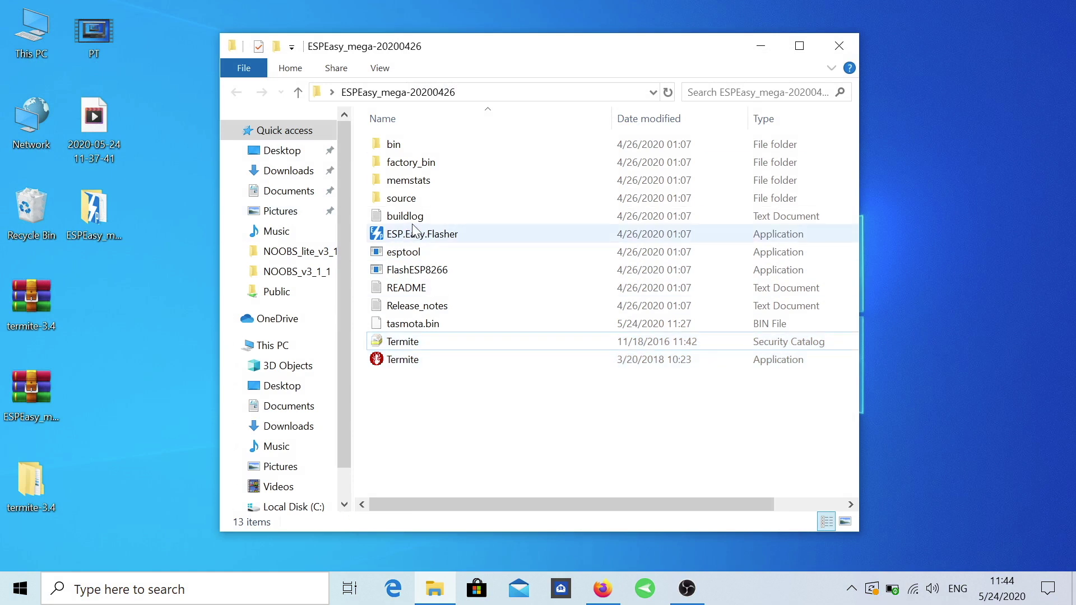
Step: Launch FlashESP8266, flash tasmota.bin to COM3, and acknowledge Flash Complete
double_click(417, 272)
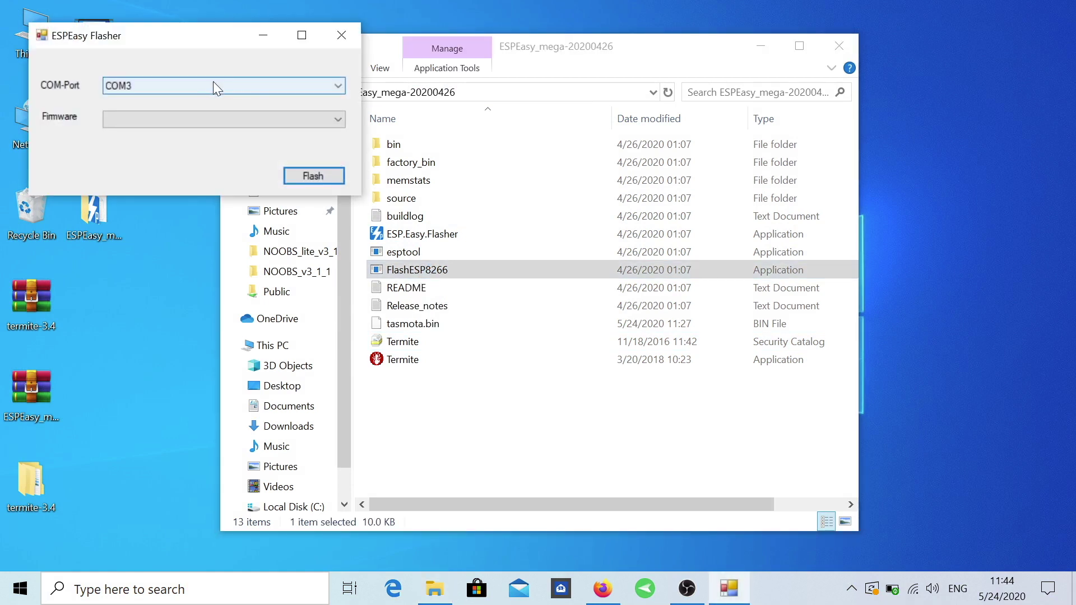
click(213, 83)
click(198, 86)
click(170, 121)
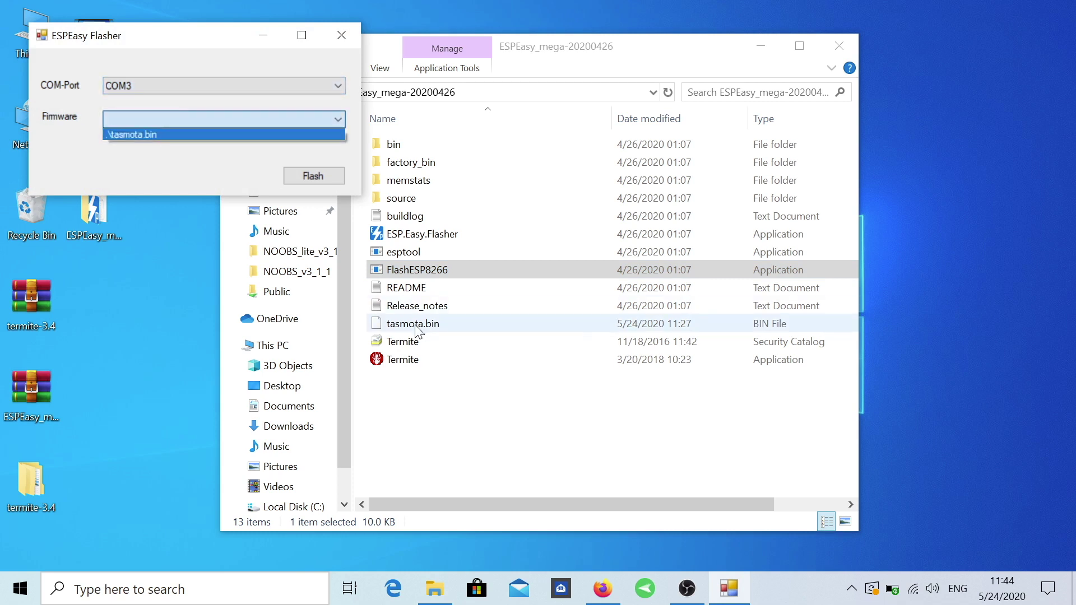
click(144, 135)
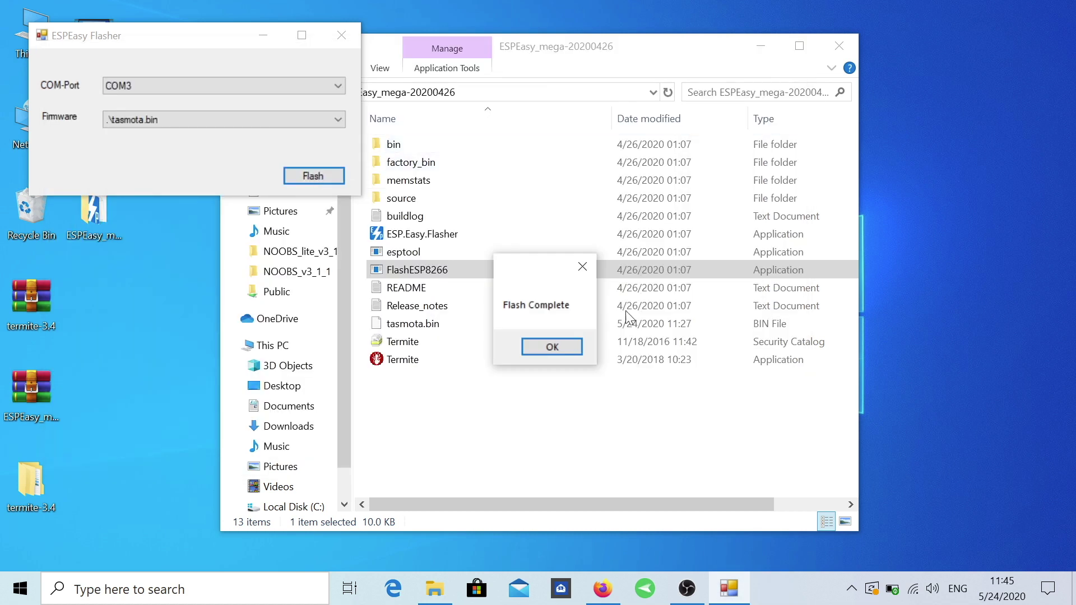
click(561, 345)
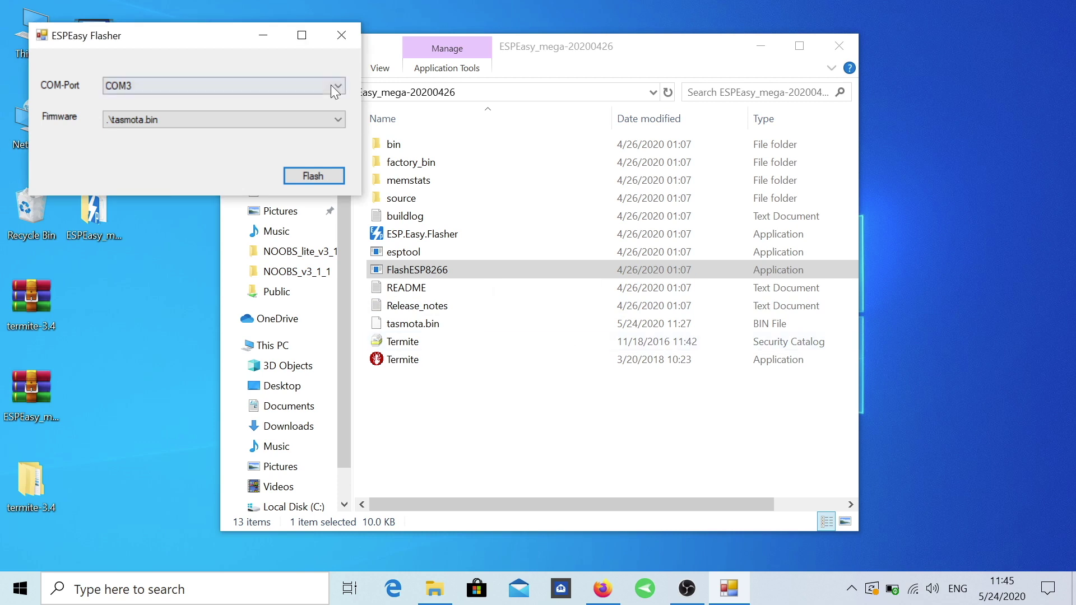
Step: Close the flasher, launch Termite, and set its COM3 baud rate to 115200
click(339, 36)
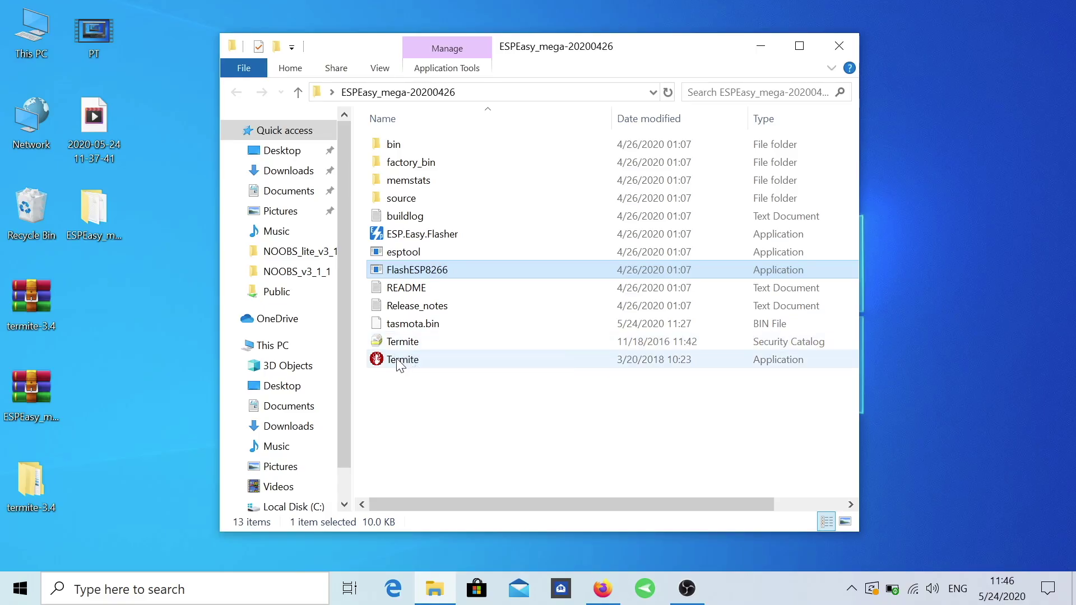
click(401, 363)
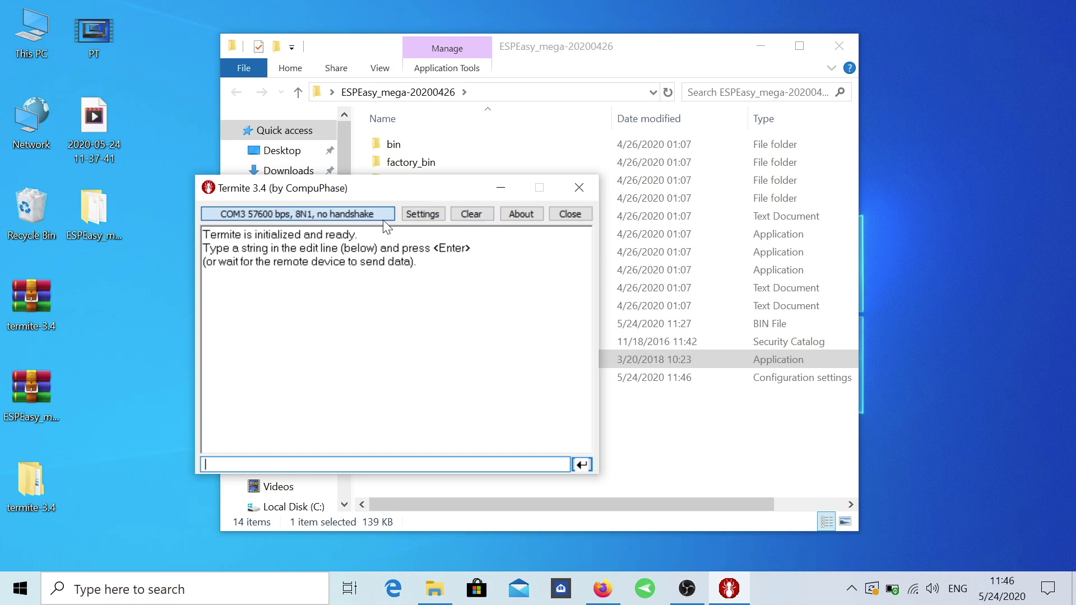
click(422, 211)
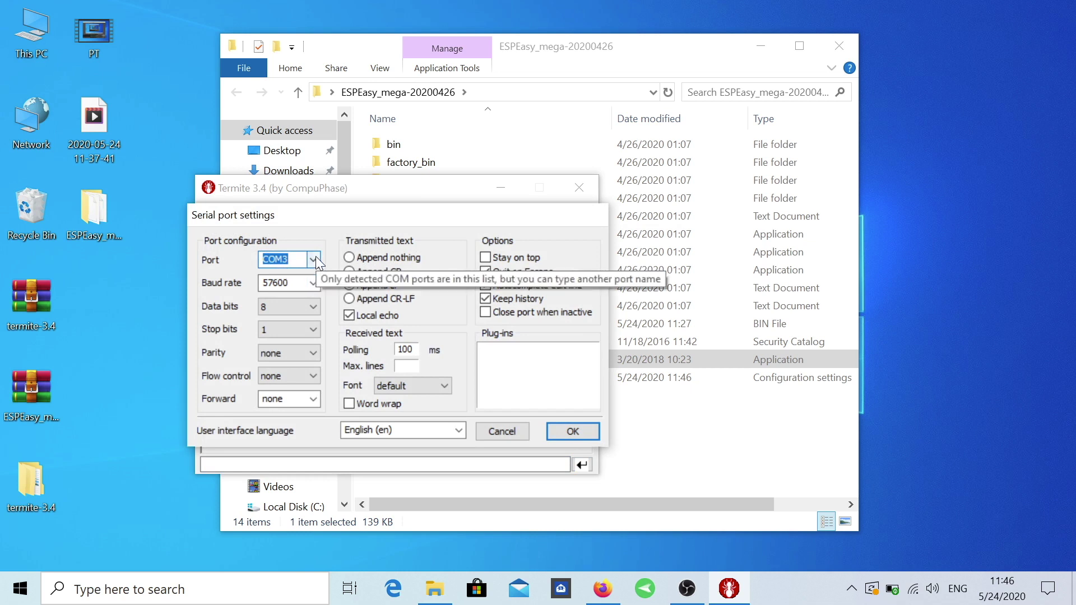
click(315, 279)
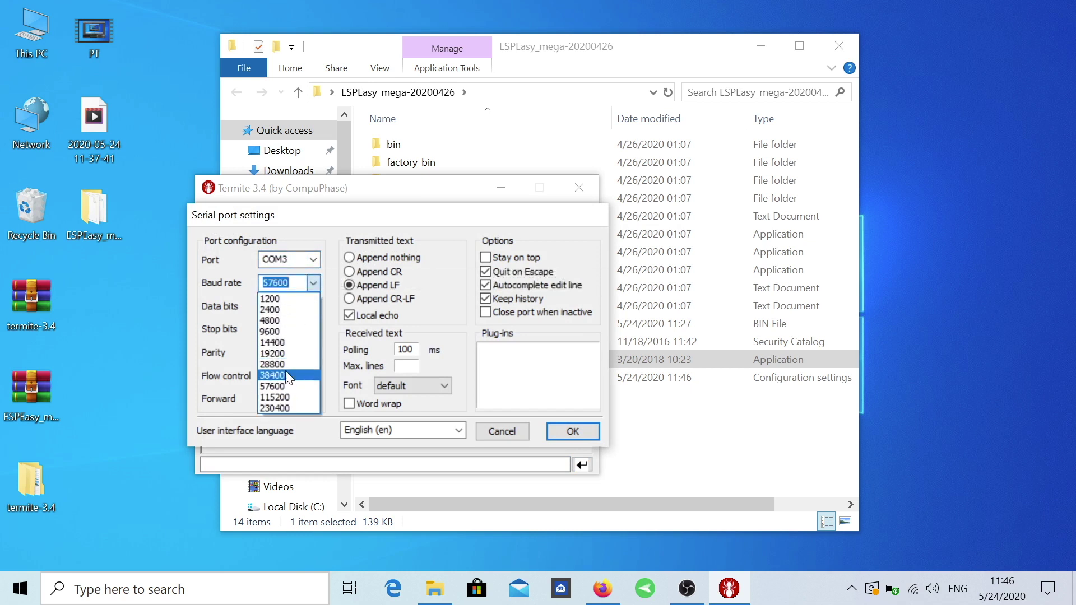
click(288, 397)
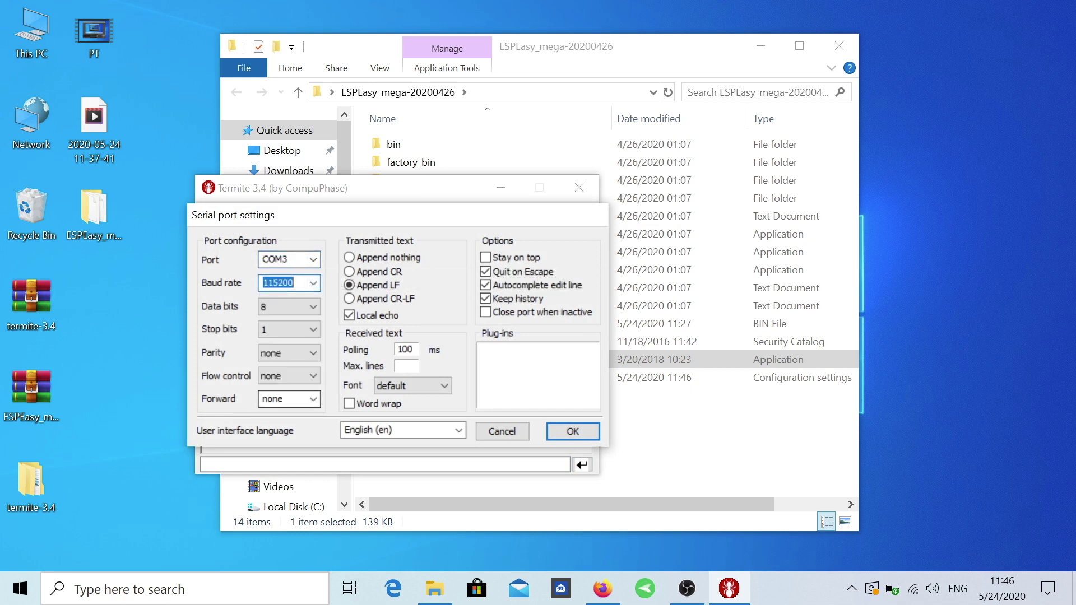
click(562, 428)
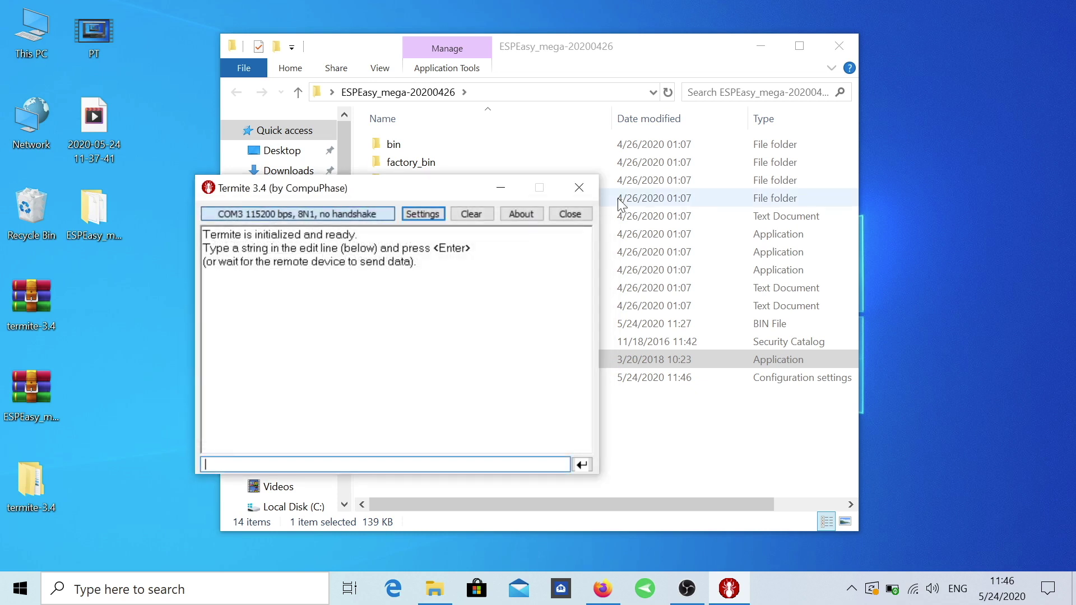
Step: Connect to the open tasmota_5A6ED0-3792 Wi-Fi network from the taskbar
click(914, 590)
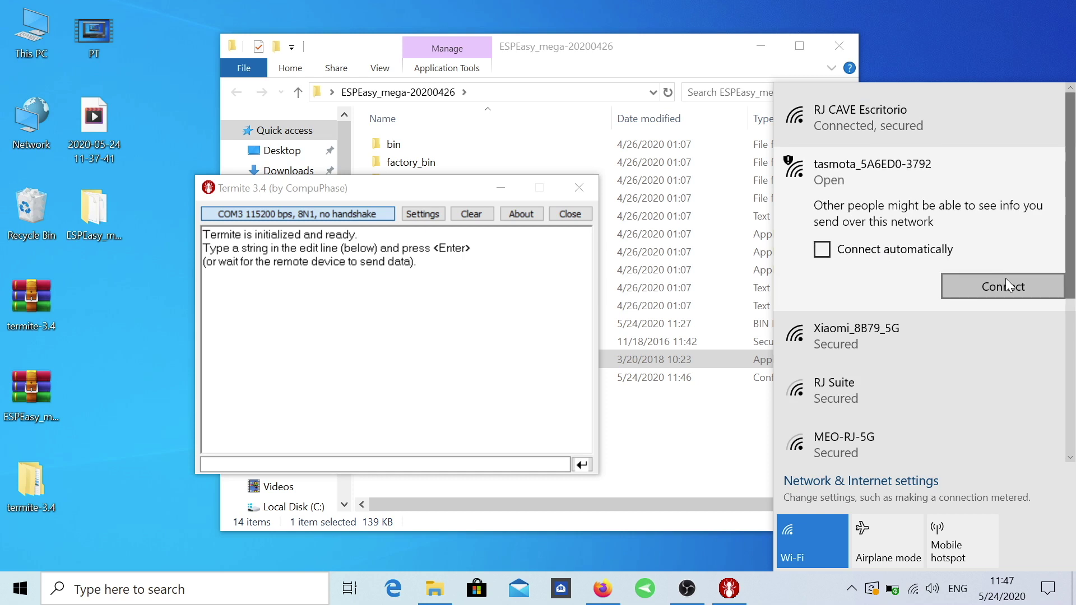
click(1006, 285)
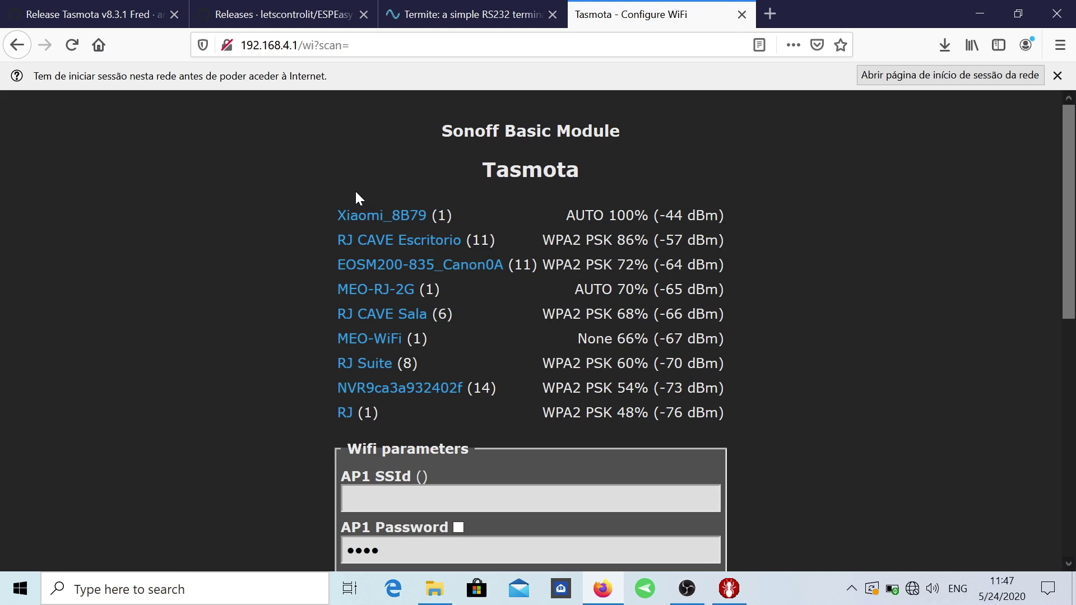
Step: Choose RJ CAVE Escritorio as AP1, enter its Wi-Fi password, save, and decline storing it
click(425, 241)
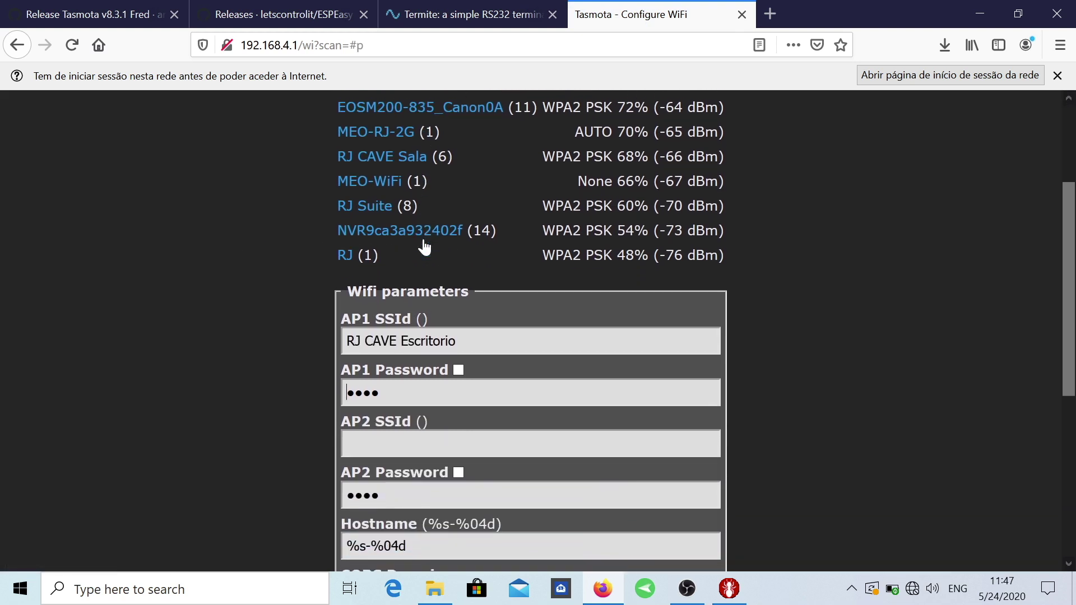
click(458, 370)
key(shift+Left)
key(shift+Left)
scroll(753, 331, down, 5)
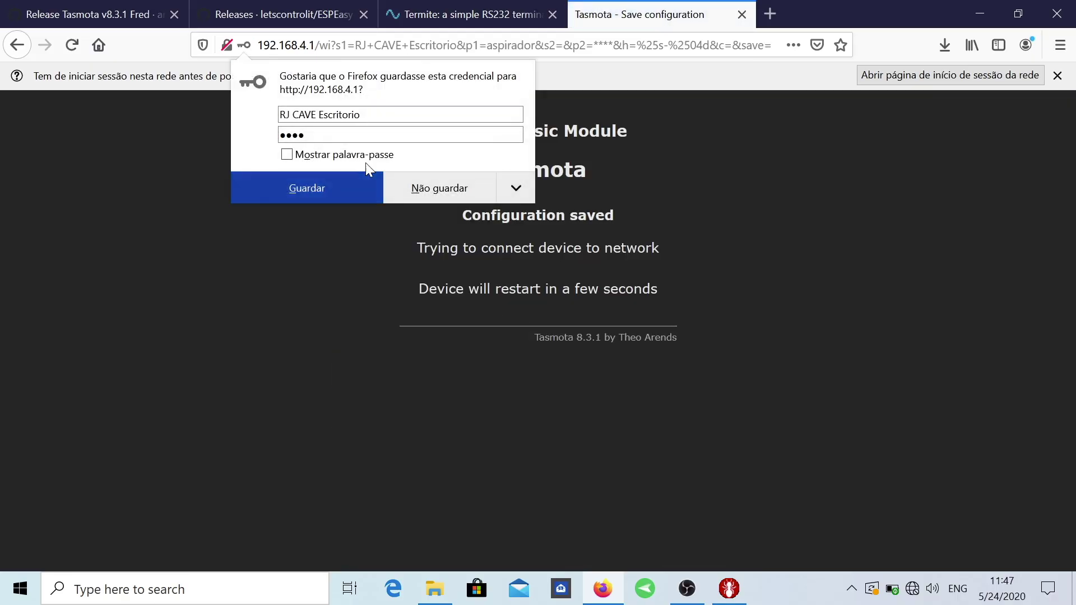
click(613, 24)
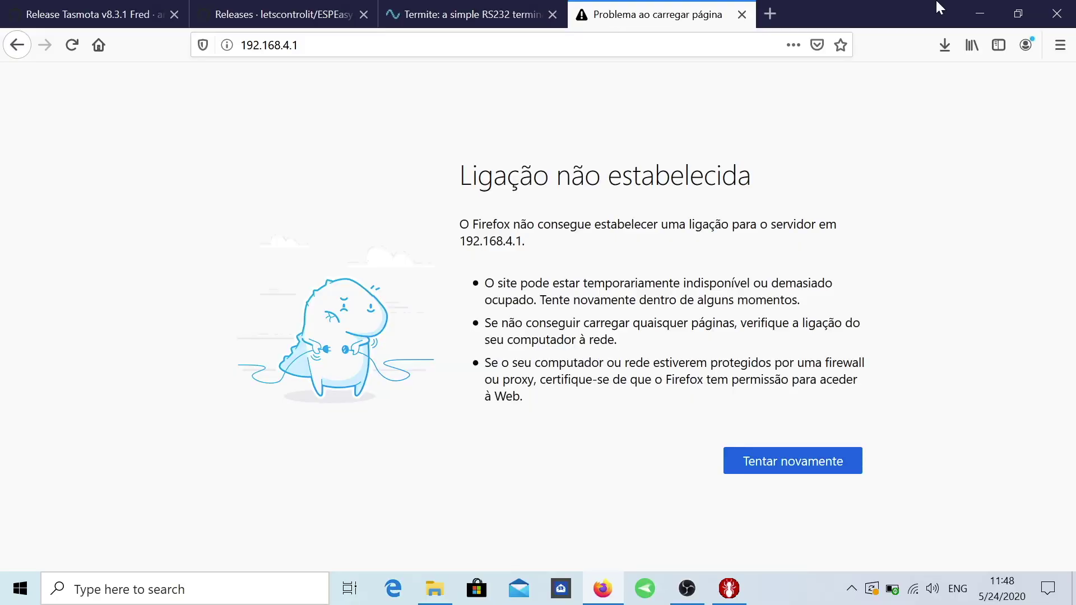
Step: Find the device's new IP 192.168.1.104 in Termite's log, then return to Firefox
click(980, 14)
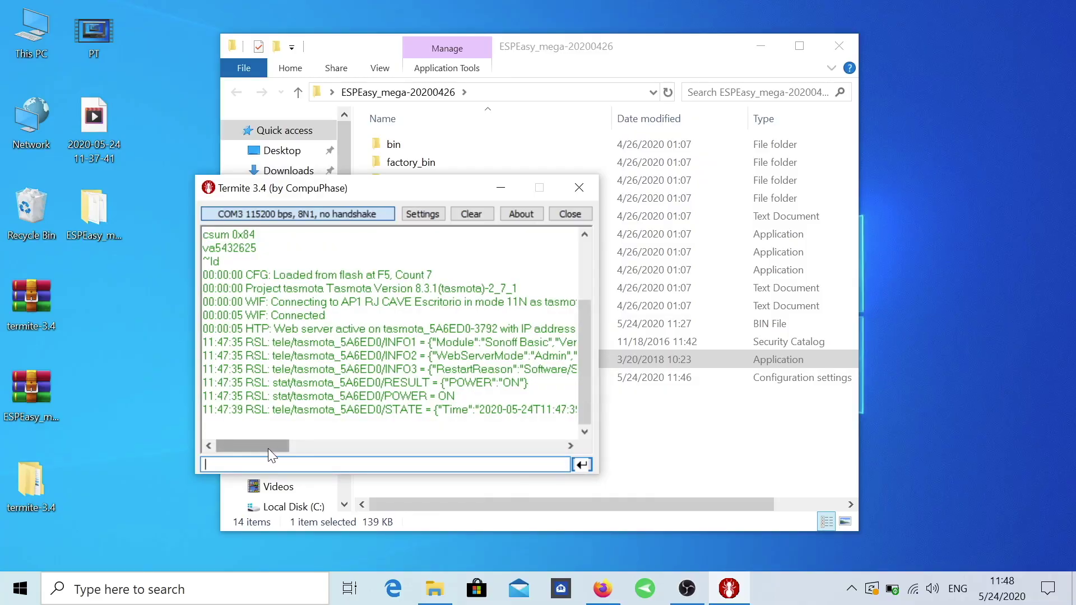
drag(268, 448, 356, 443)
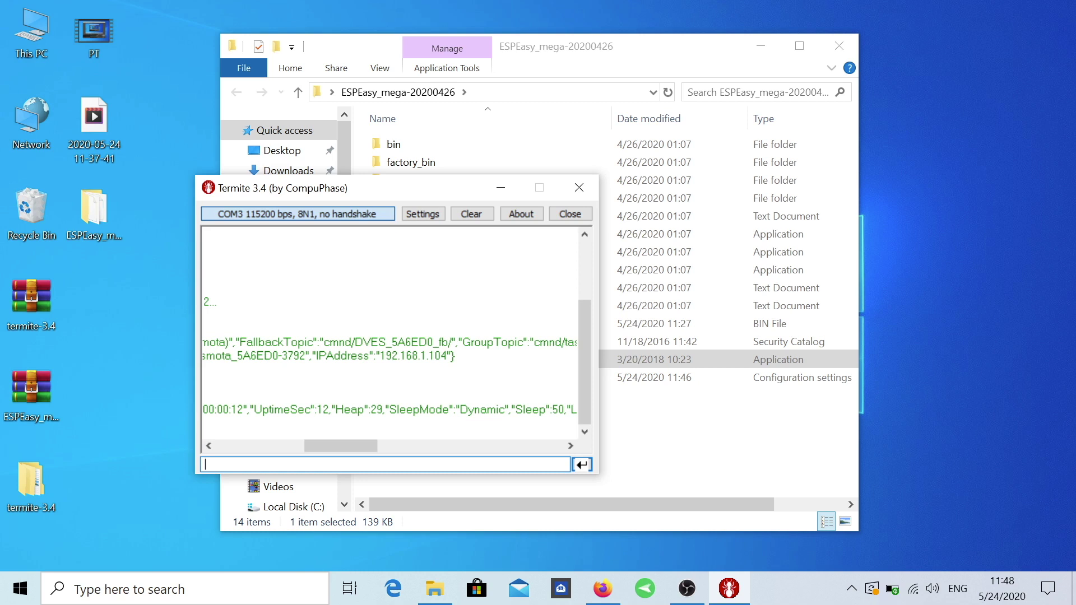
click(381, 356)
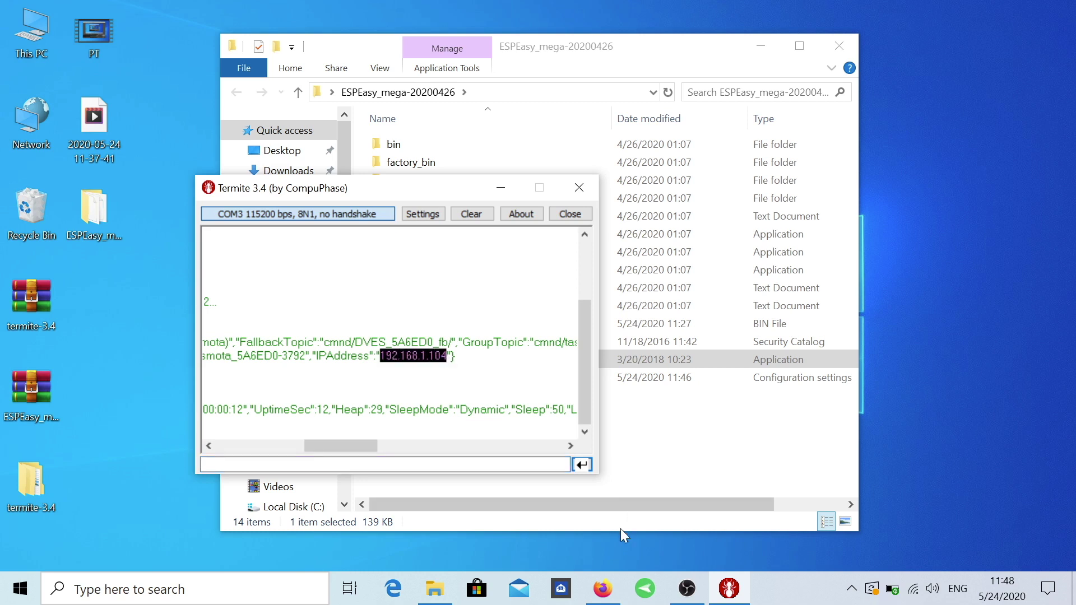
click(603, 589)
Step: Load the Sonoff's Tasmota main menu at 192.168.1.104 and switch the relay off
click(269, 45)
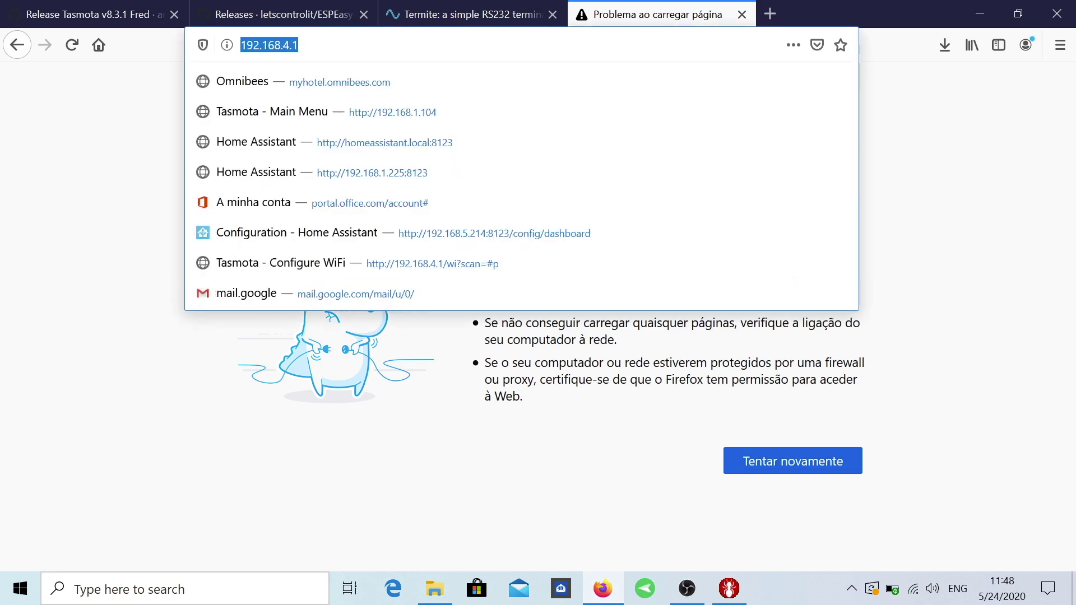
text(192.168.1.104)
key(Return)
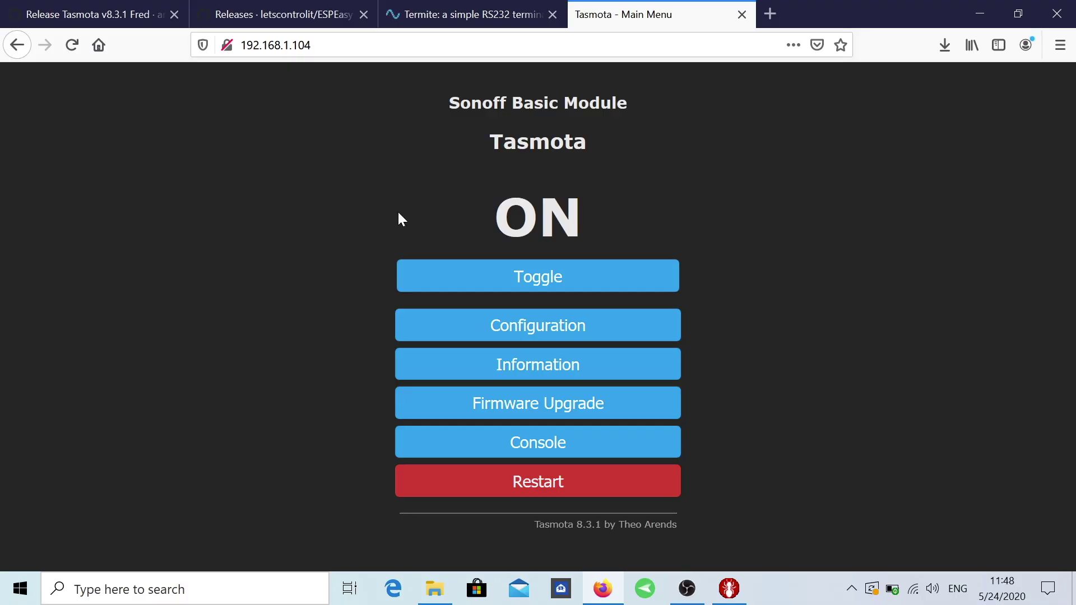
click(540, 282)
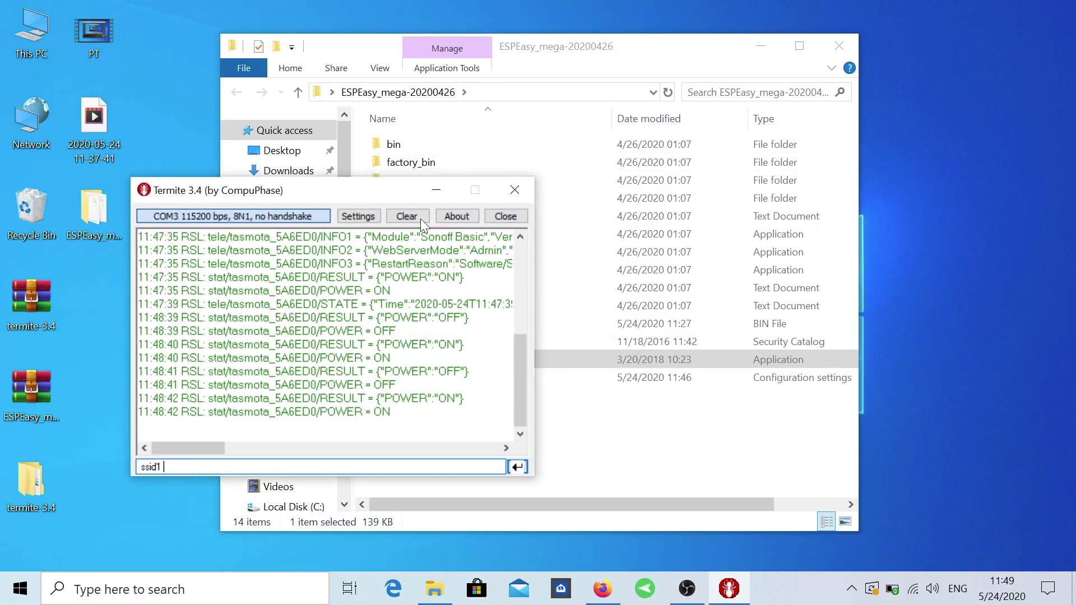
Step: Toggle the relay from the Tasmota page and check Termite logs OFF at 11:49:21, ON at 11:49:22
click(603, 589)
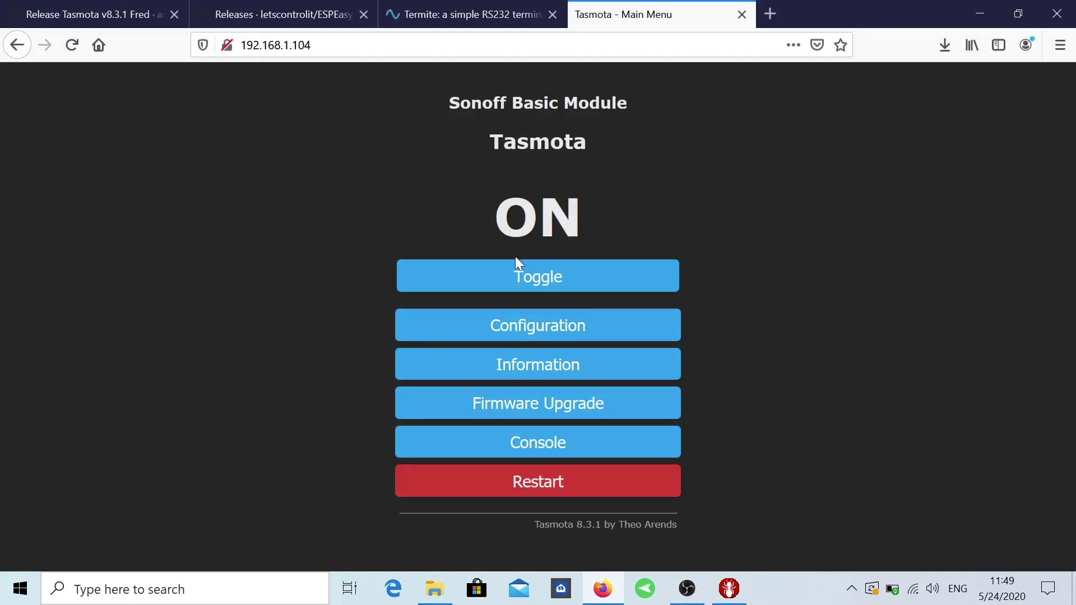
click(532, 277)
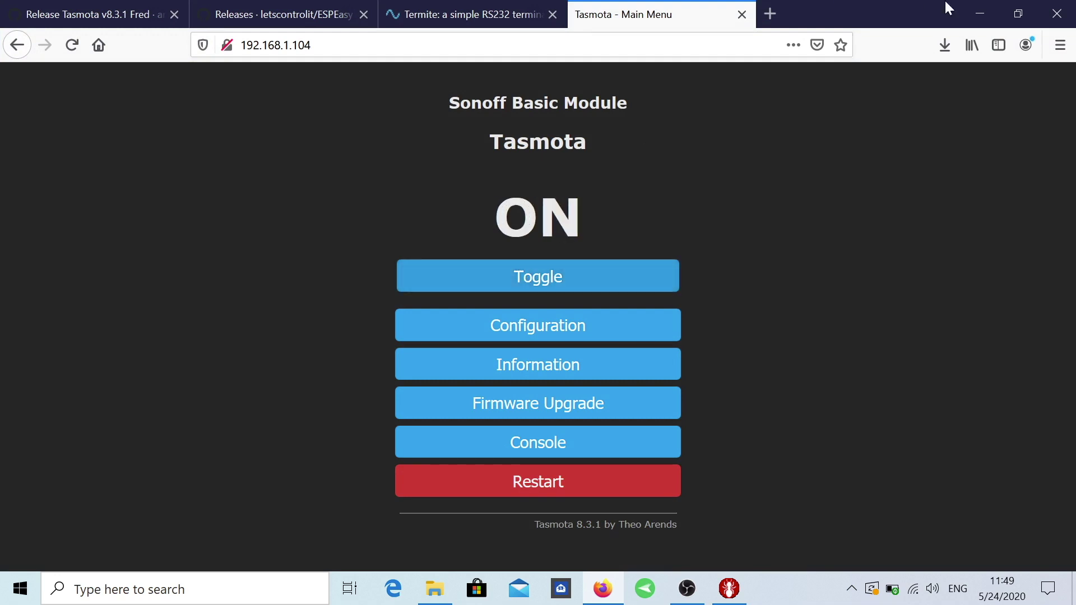
click(980, 14)
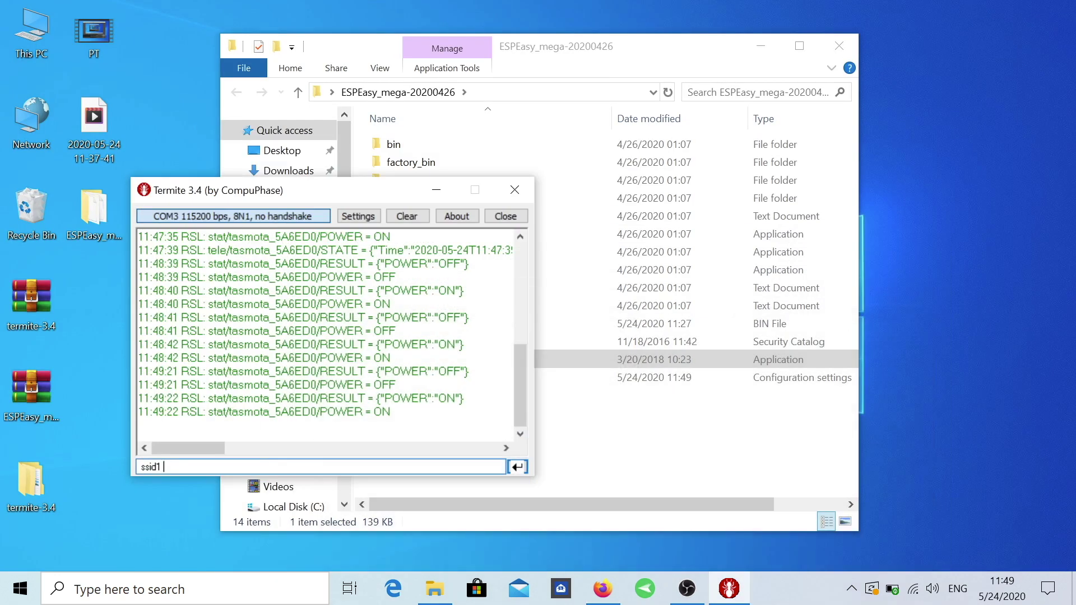